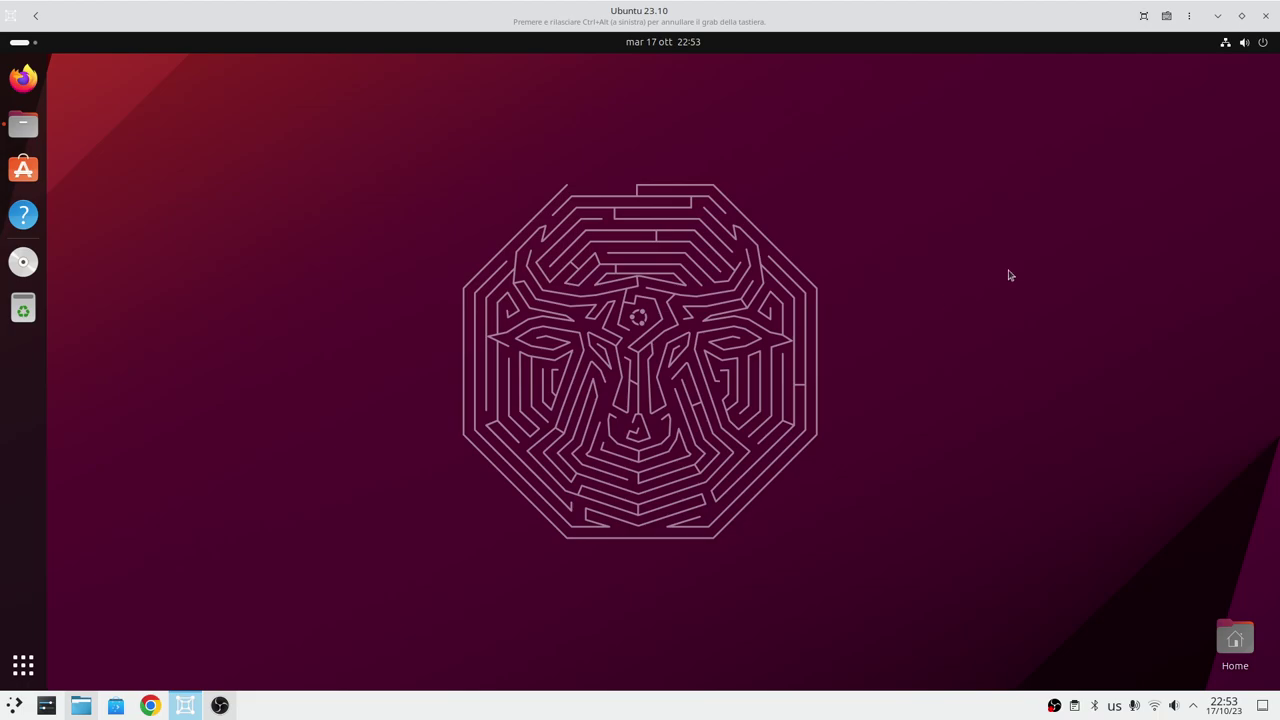
Step: Show the virtual machine full screen and try to open google-chrome-stable_current_amd64.deb from the Scaricati folder
{"action": "left_click", "coordinate": [1143, 16]}
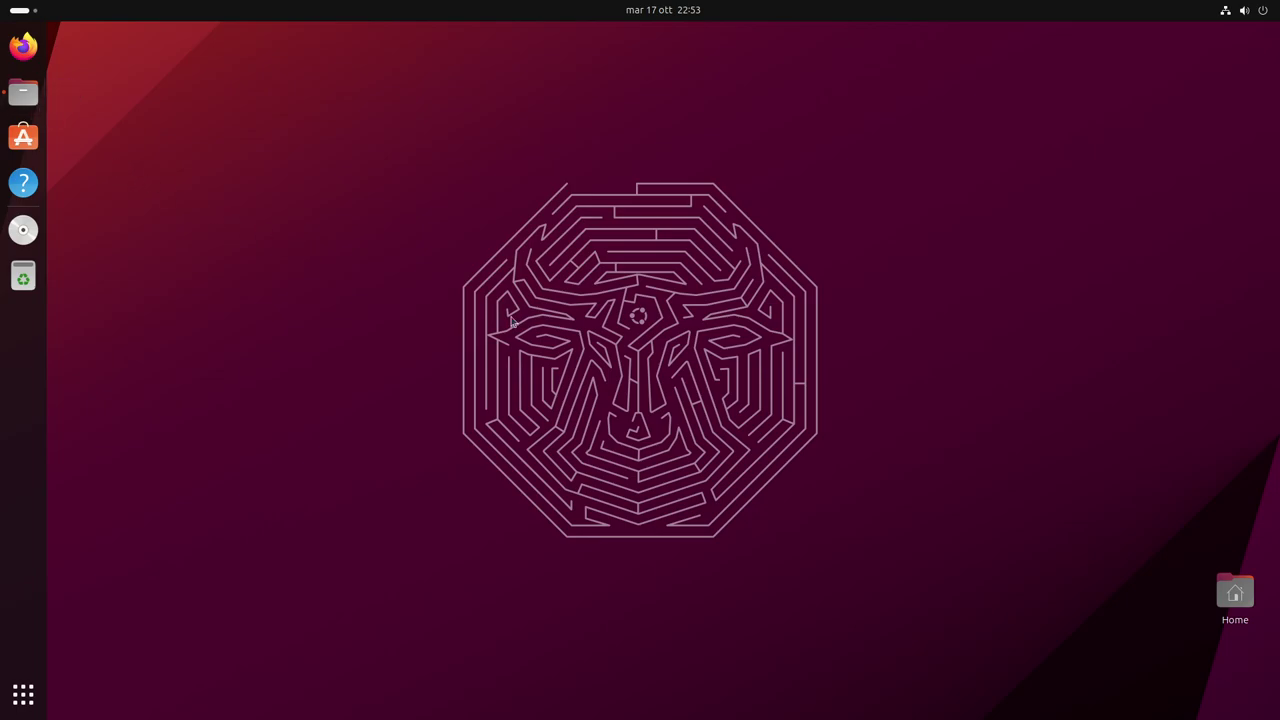
{"action": "left_click", "coordinate": [23, 92]}
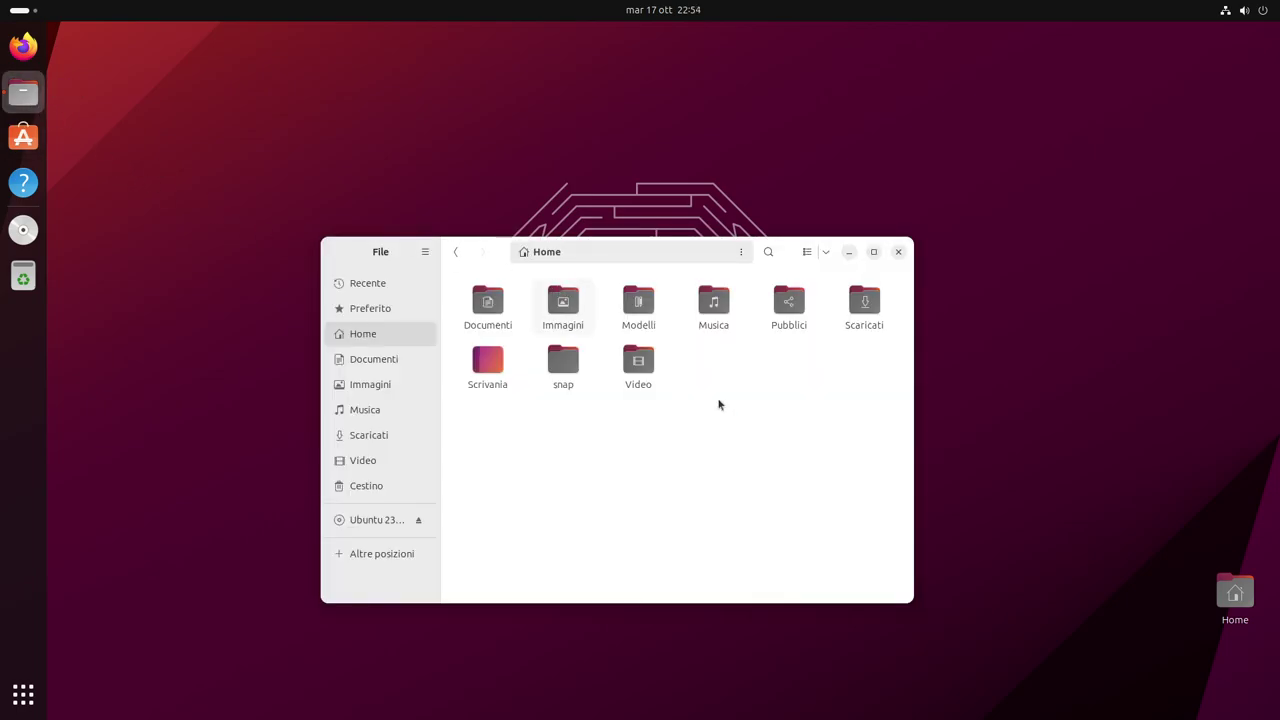
{"action": "double_click", "coordinate": [862, 308]}
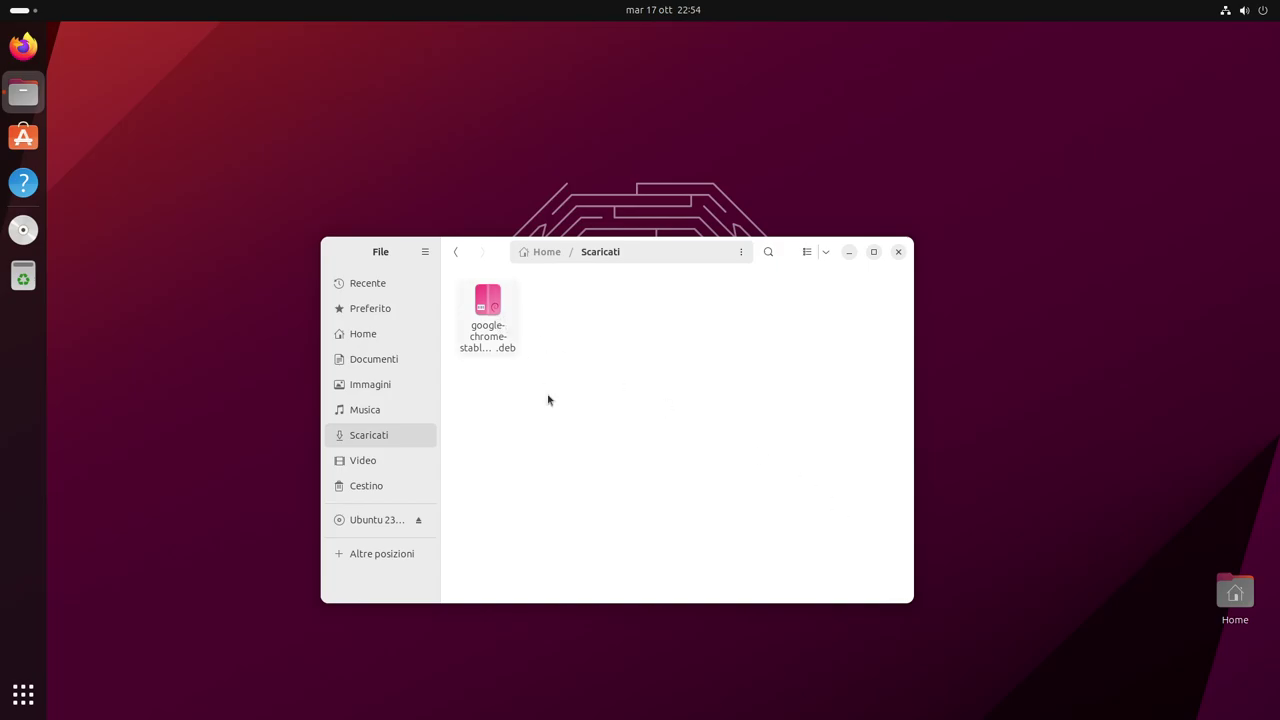
{"action": "left_click", "coordinate": [484, 334]}
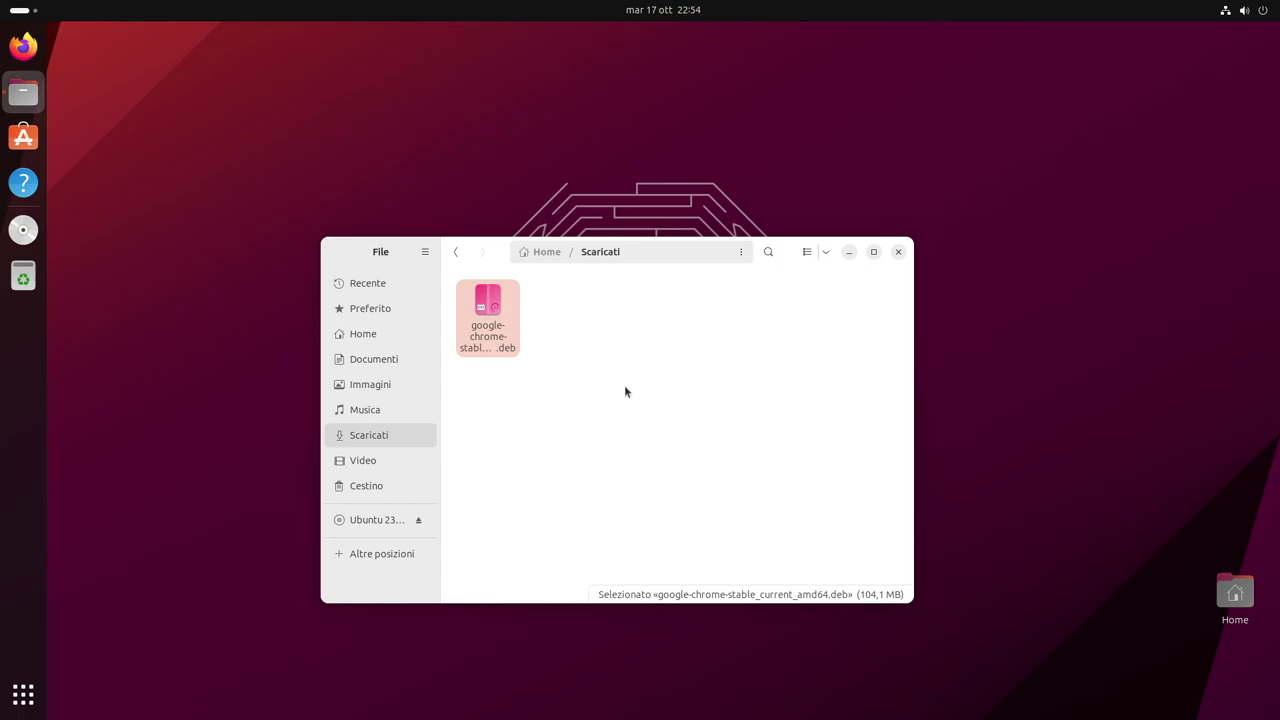
{"action": "double_click", "coordinate": [509, 350]}
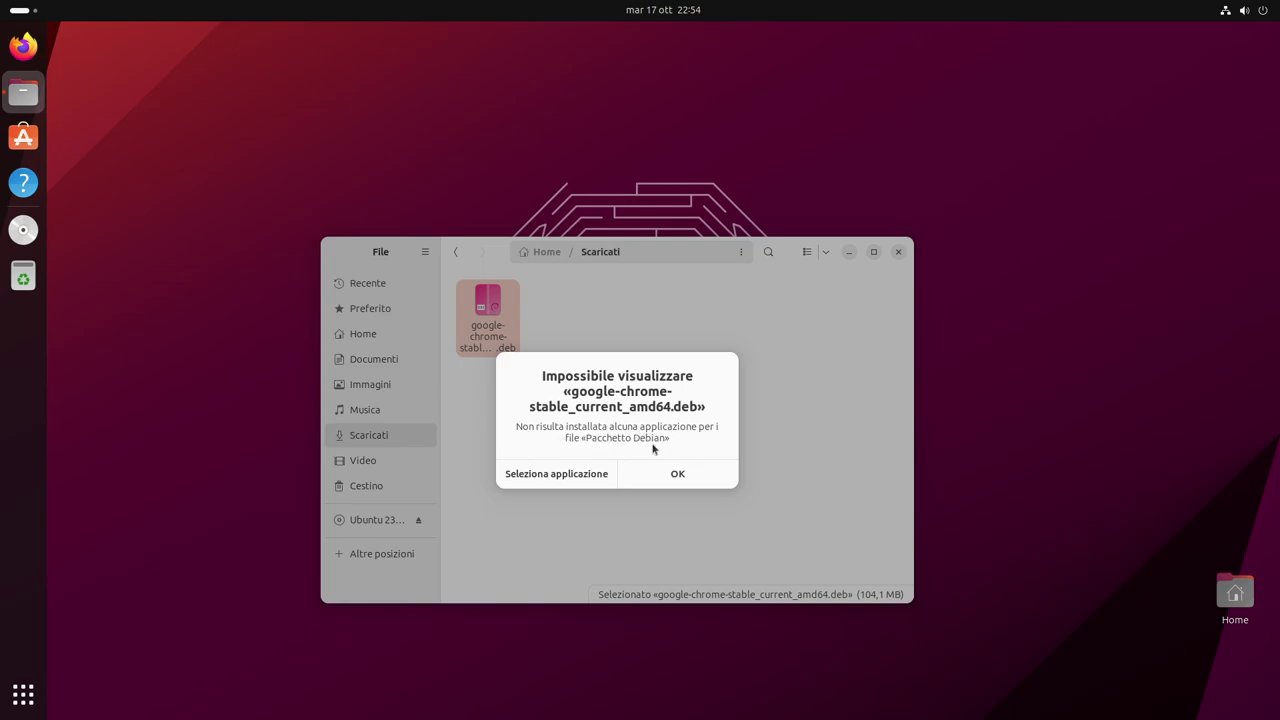
Step: Look through all available applications for one that can open the Chrome .deb package, and cancel the selection
{"action": "left_click", "coordinate": [568, 477]}
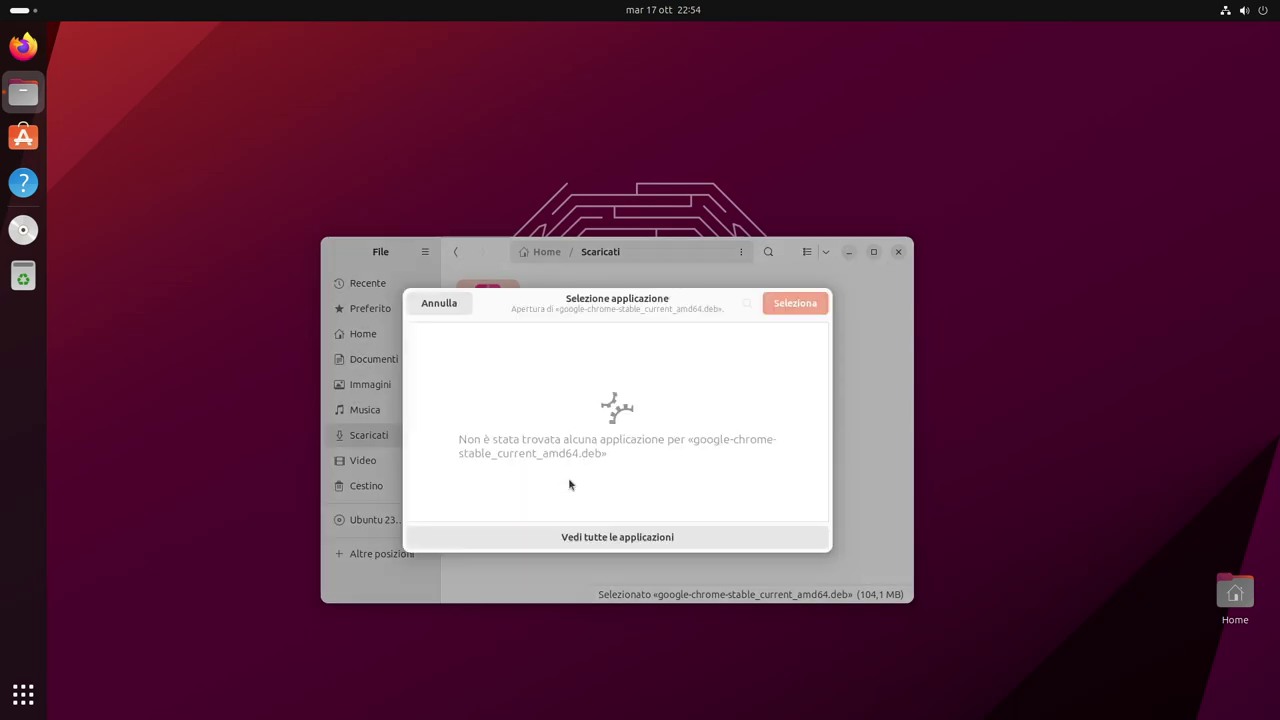
{"action": "left_click", "coordinate": [630, 537]}
{"action": "left_click_drag", "start_coordinate": [628, 314], "coordinate": [626, 223]}
{"action": "scroll", "coordinate": [540, 410], "scroll_direction": "down", "scroll_amount": 3}
{"action": "scroll", "coordinate": [551, 396], "scroll_direction": "up", "scroll_amount": 3}
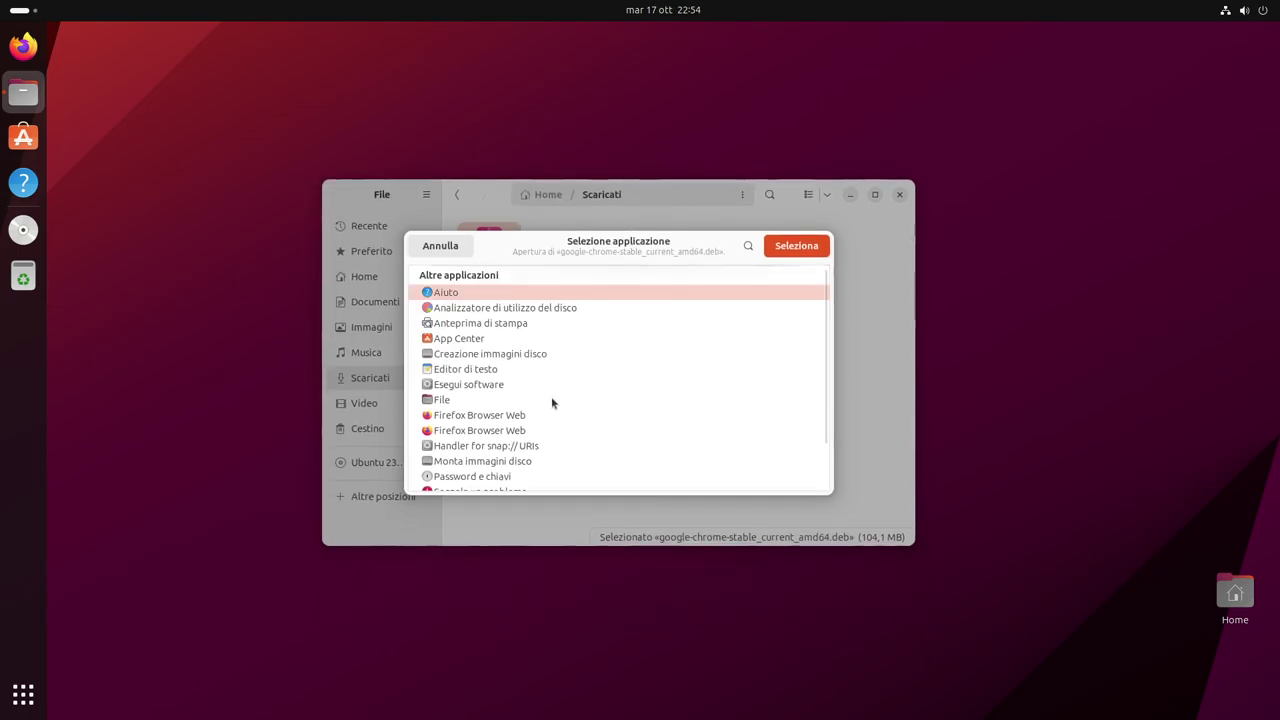
{"action": "left_click", "coordinate": [452, 248]}
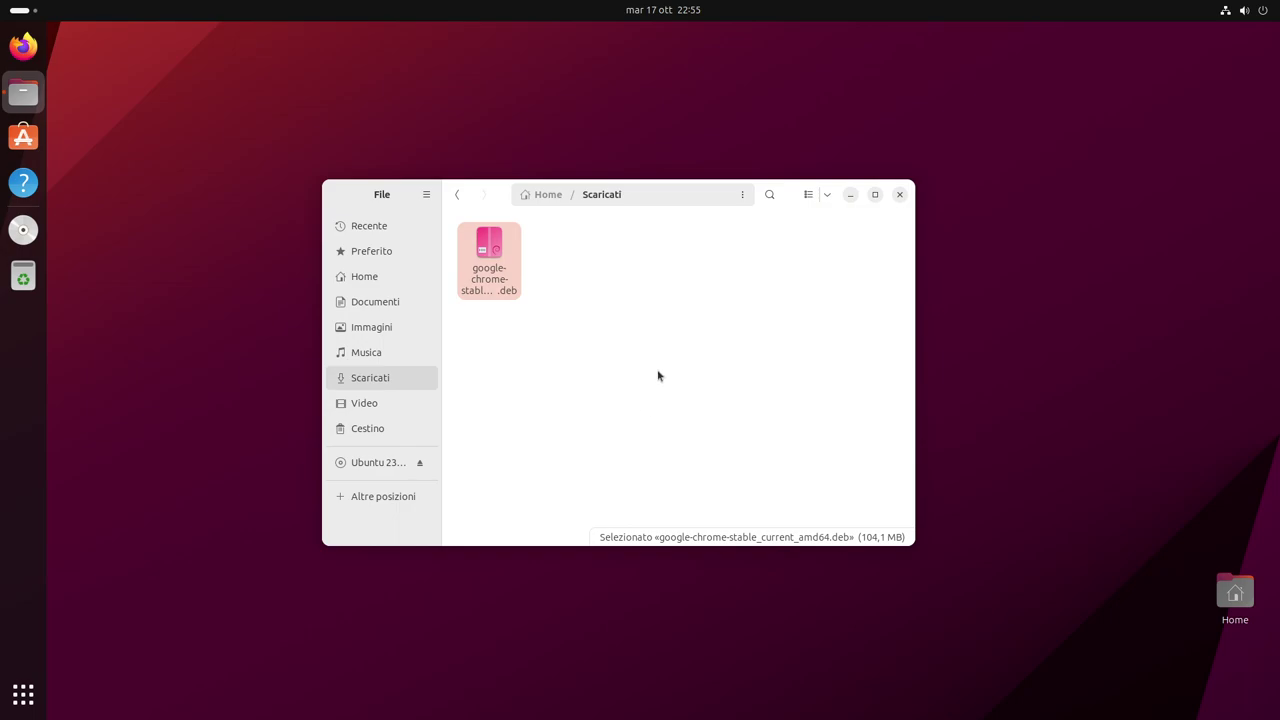
Step: Open Terminal and arrange its window beside the Scaricati folder window, leaving the .deb package in view
{"action": "left_click", "coordinate": [26, 700]}
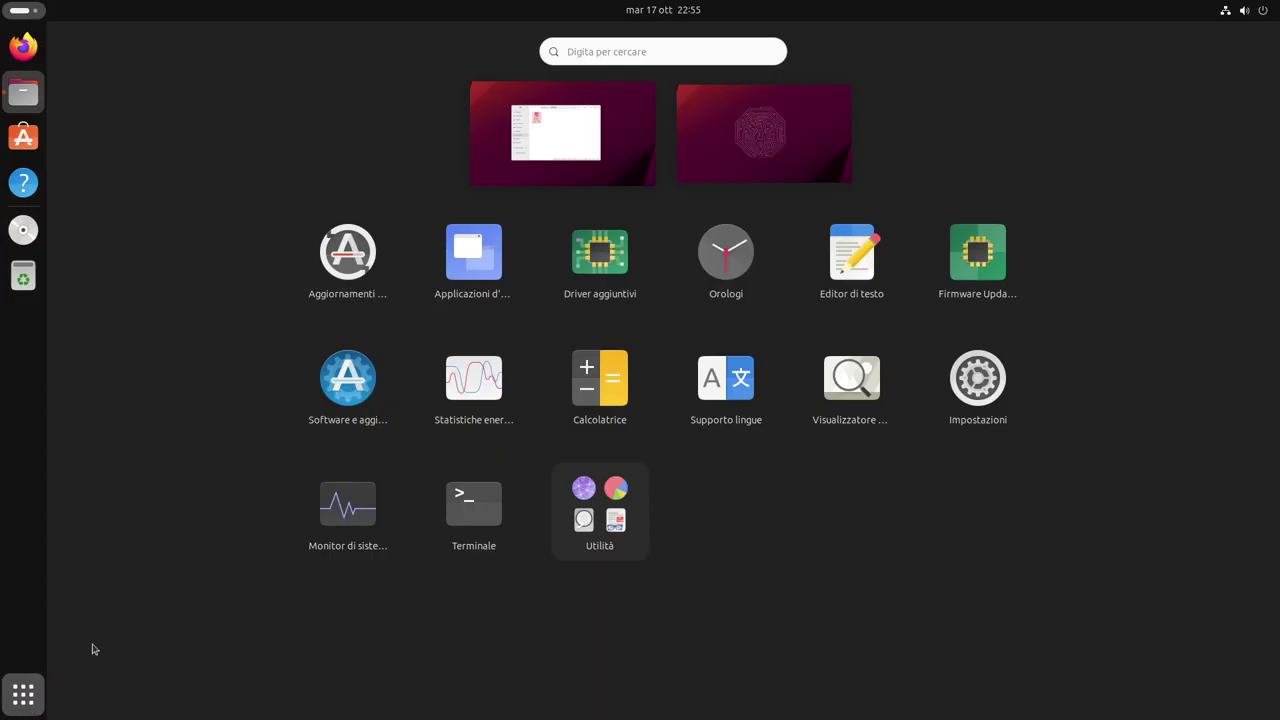
{"action": "left_click", "coordinate": [470, 510]}
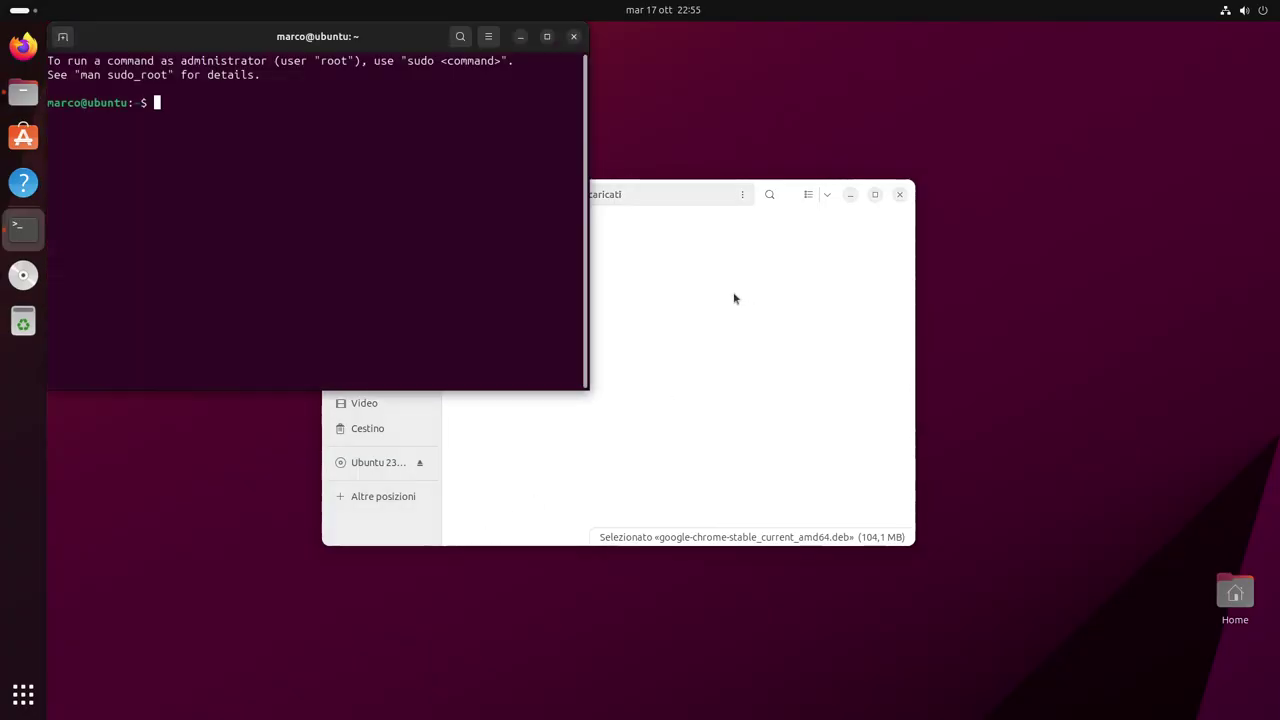
{"action": "left_click_drag", "start_coordinate": [262, 46], "coordinate": [788, 274]}
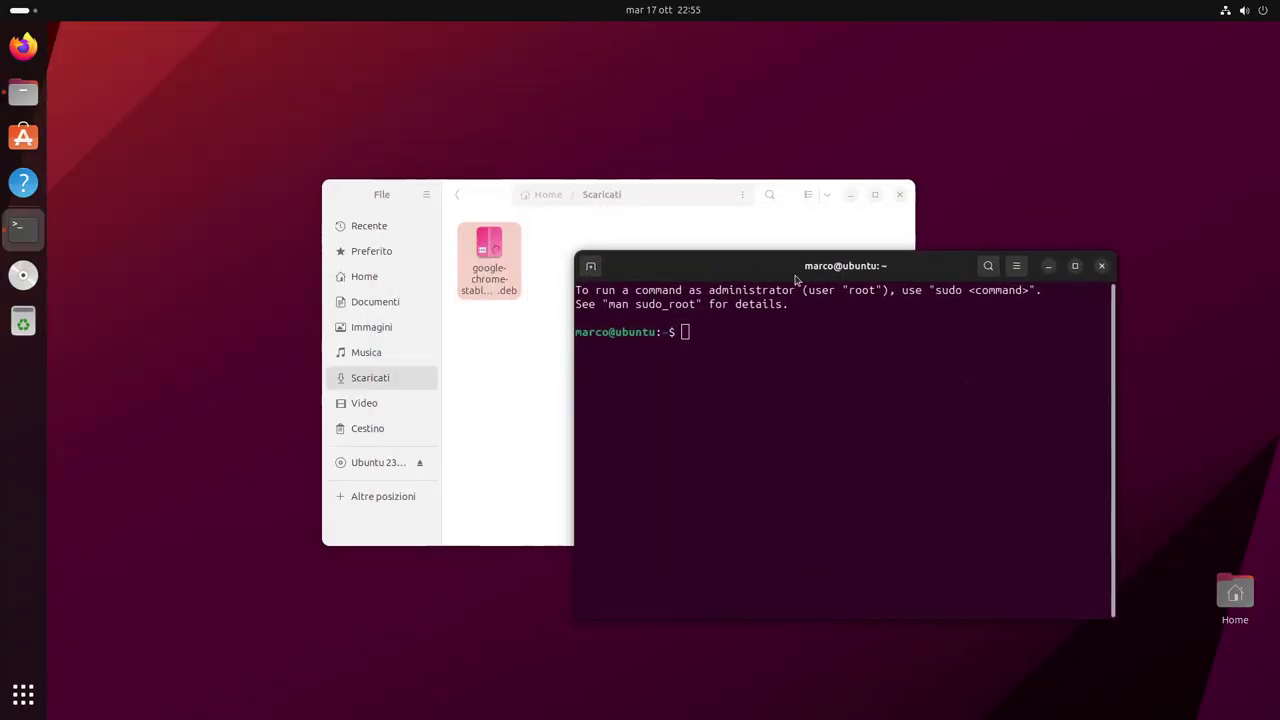
{"action": "left_click_drag", "start_coordinate": [697, 200], "coordinate": [512, 122]}
{"action": "left_click", "coordinate": [877, 394]}
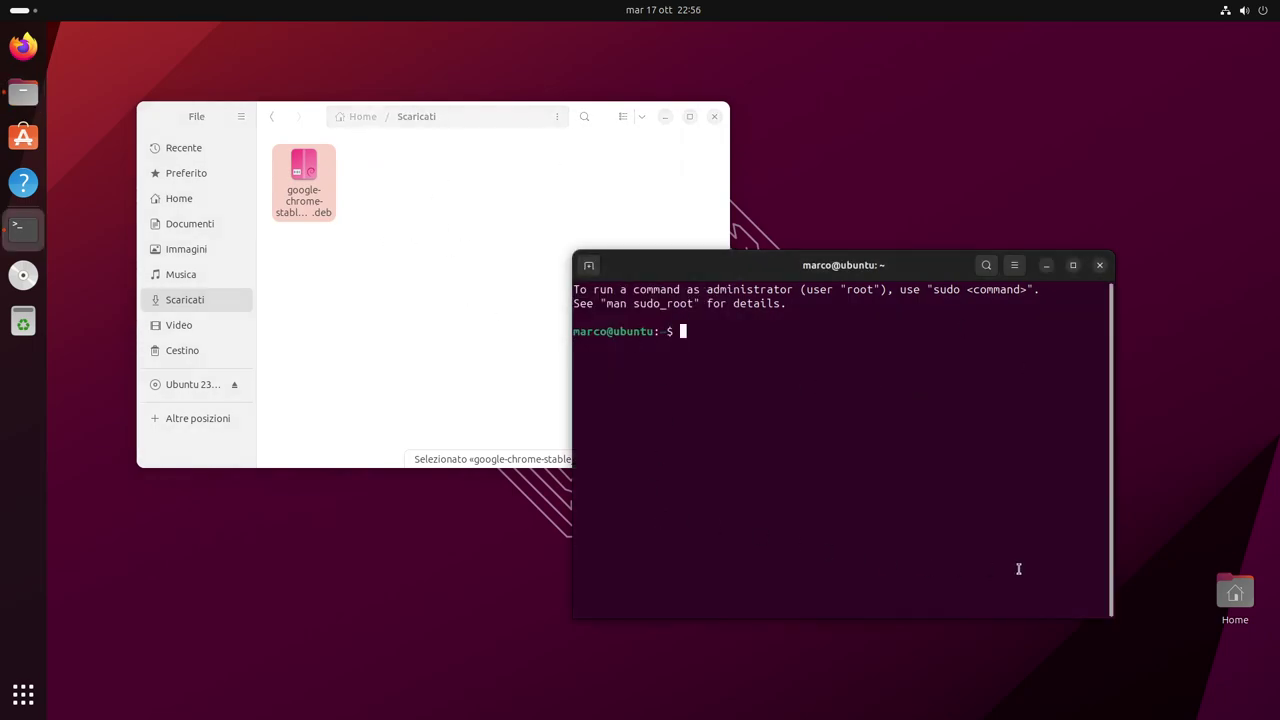
Step: Run "sudo apt install gdebi", enter the account password, review the listed packages and accept the installation
{"action": "type", "text": "sudo apt install gdebi"}
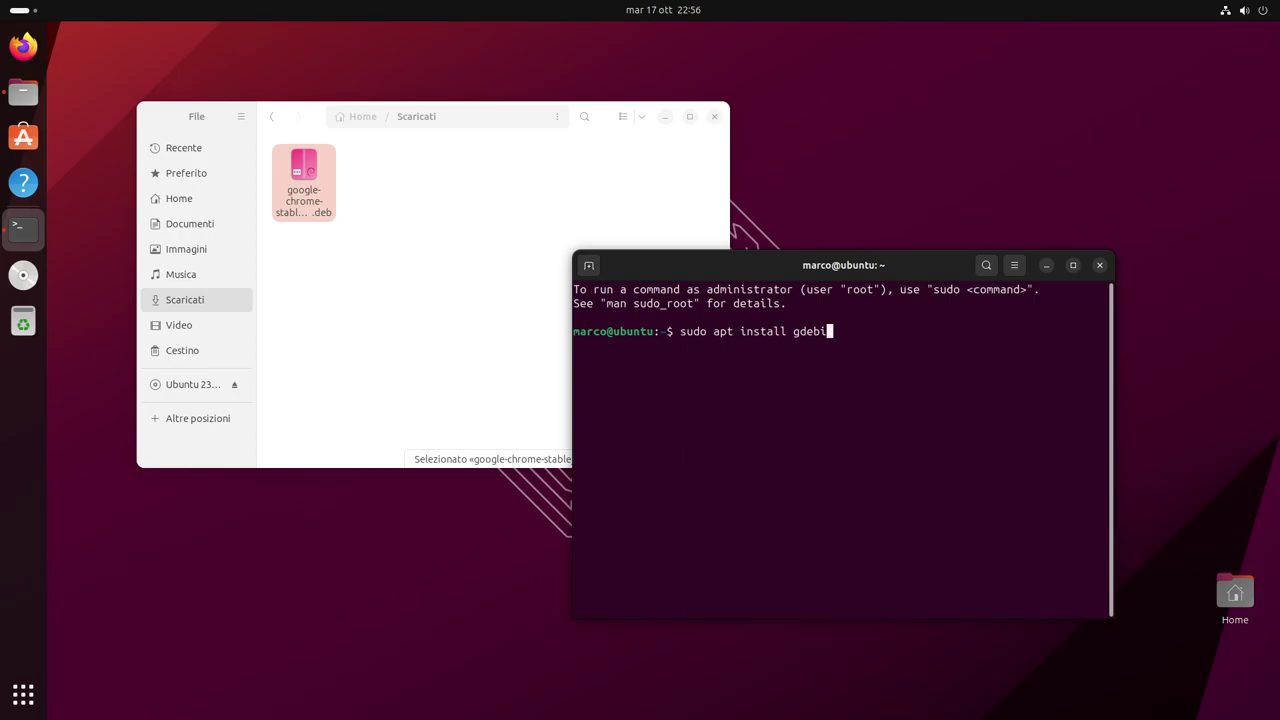
{"action": "key", "text": "Return"}
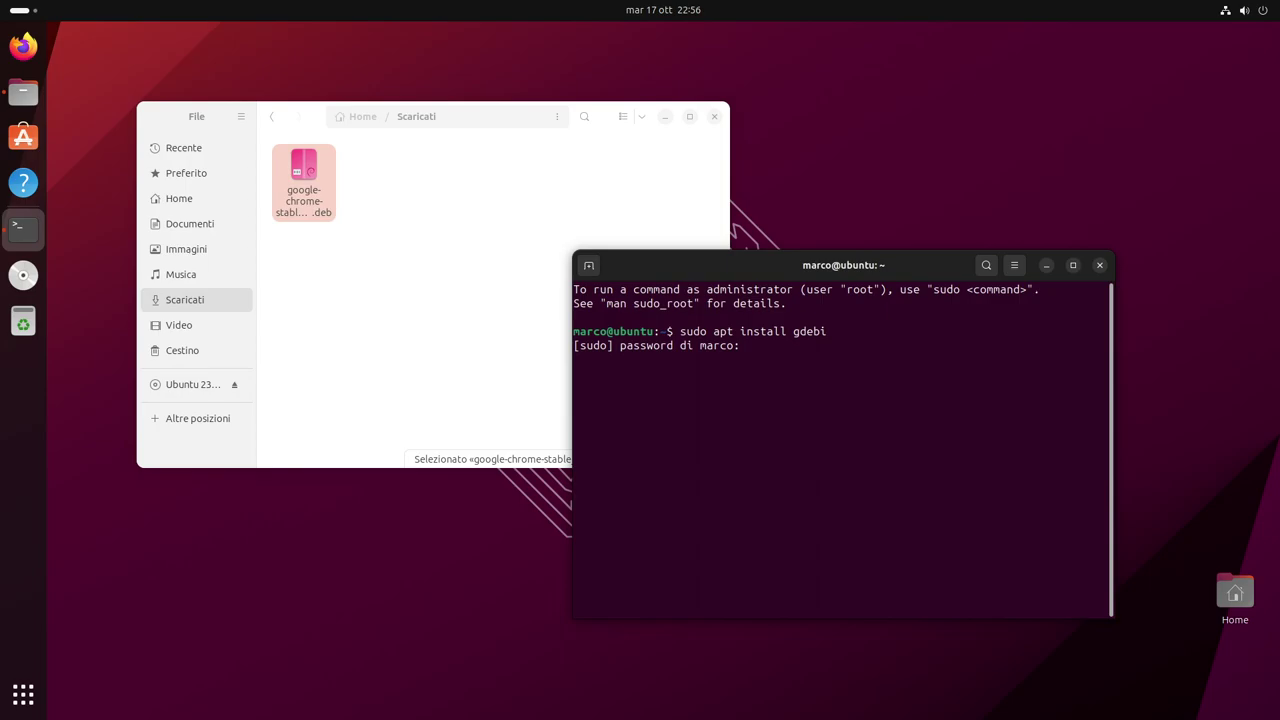
{"action": "key", "text": "Return"}
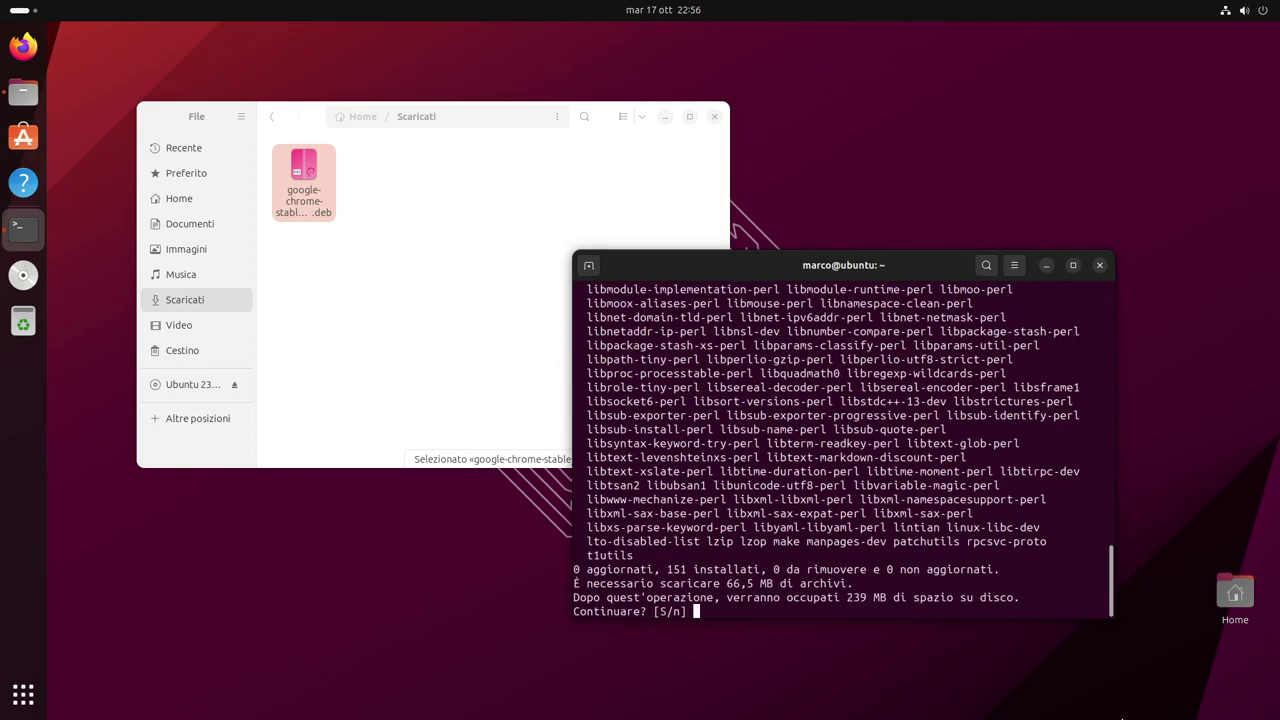
{"action": "scroll", "coordinate": [904, 555], "scroll_direction": "up", "scroll_amount": 10}
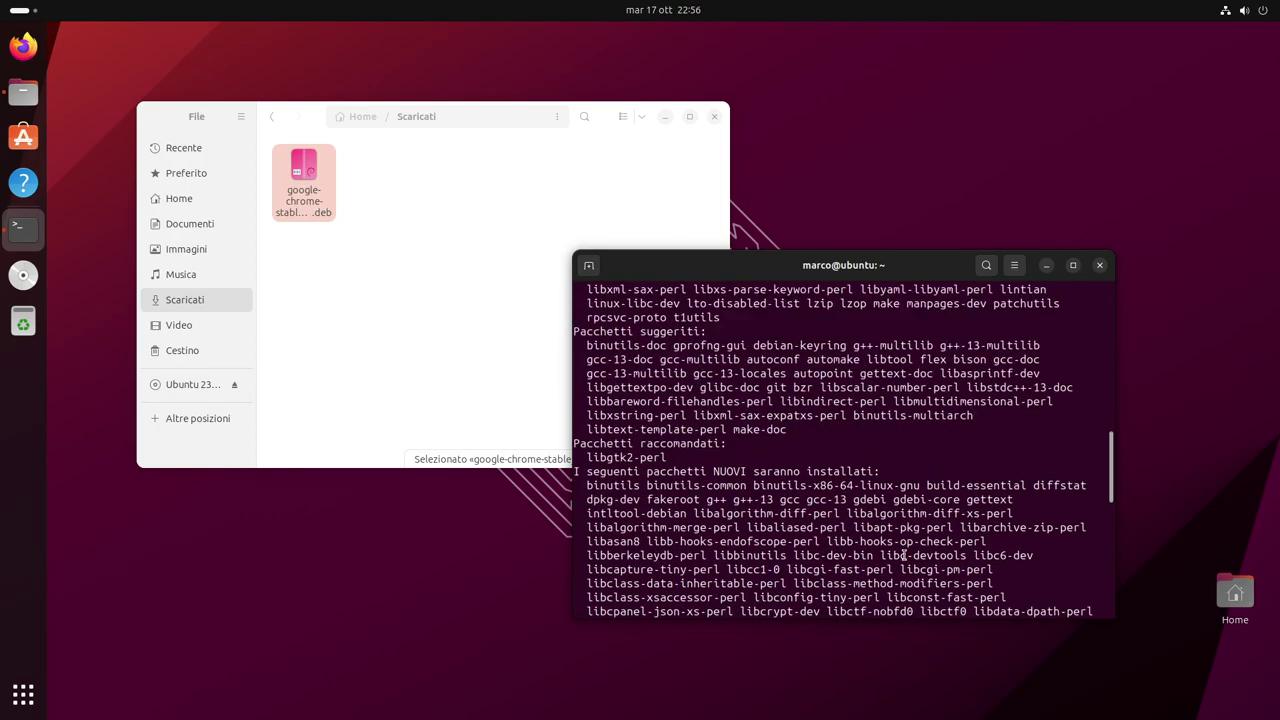
{"action": "scroll", "coordinate": [903, 555], "scroll_direction": "up", "scroll_amount": 12}
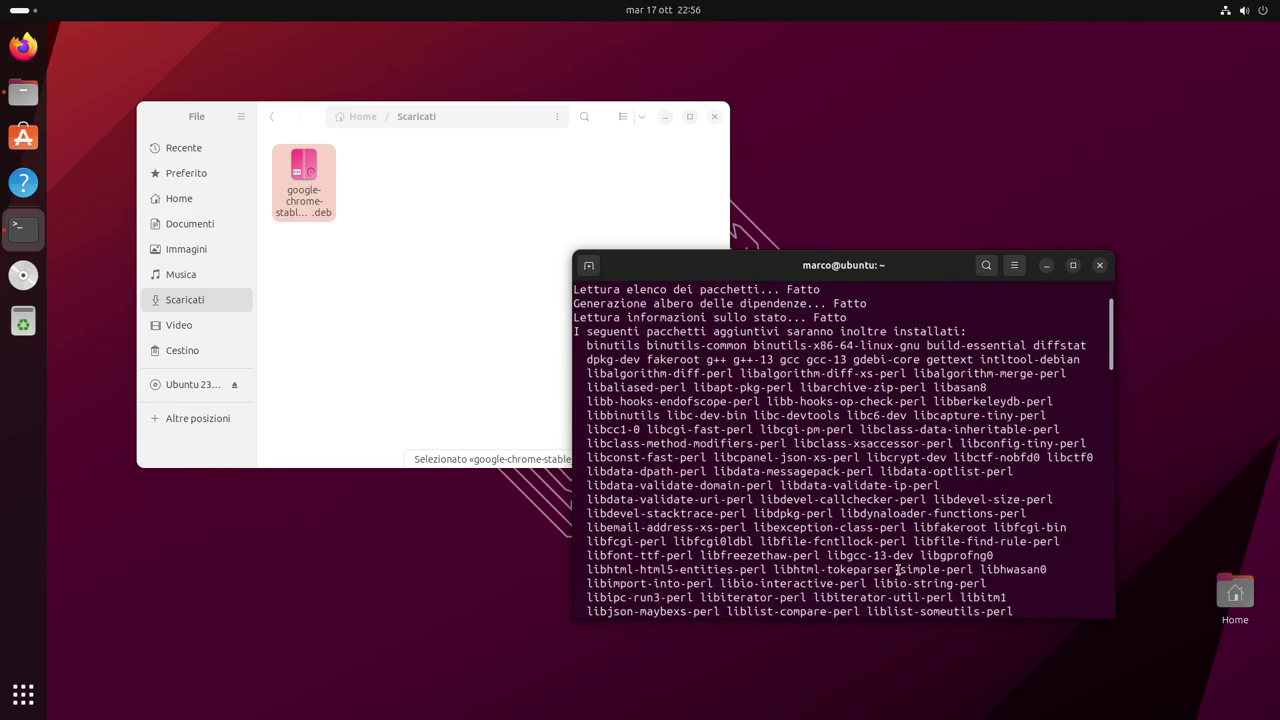
{"action": "scroll", "coordinate": [874, 425], "scroll_direction": "down", "scroll_amount": 10}
{"action": "scroll", "coordinate": [868, 437], "scroll_direction": "down", "scroll_amount": 10}
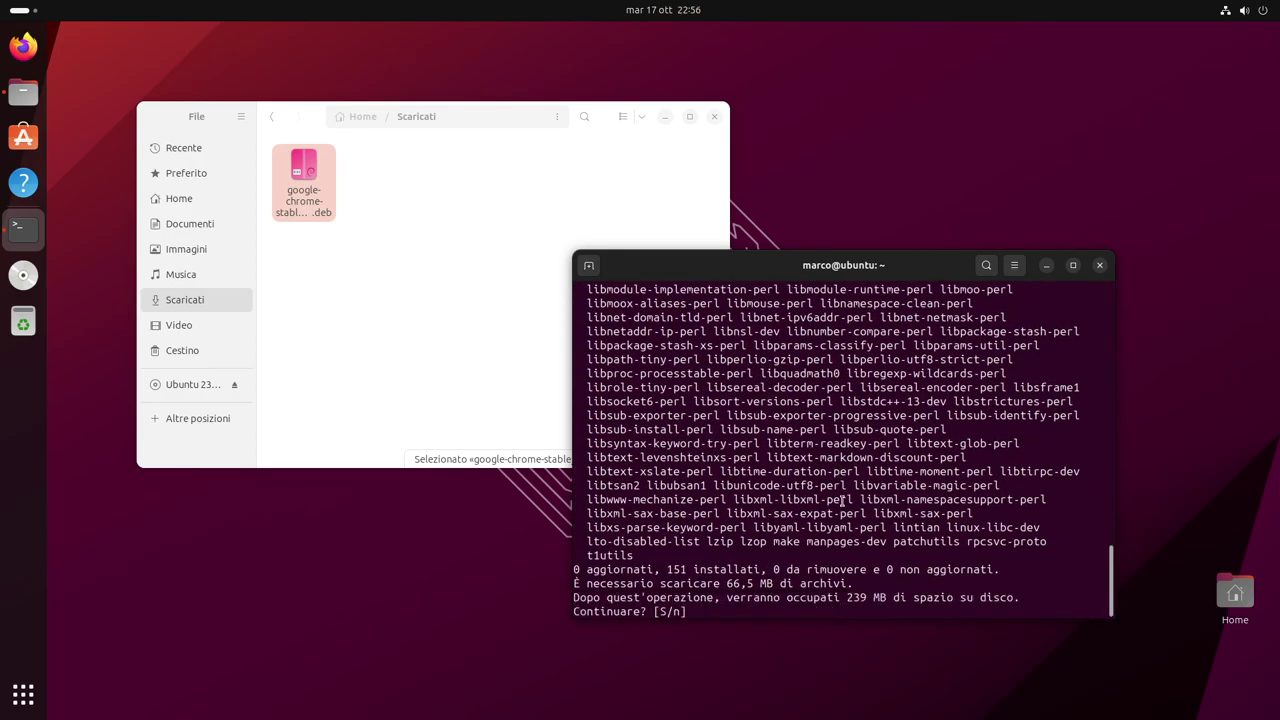
{"action": "key", "text": "Return"}
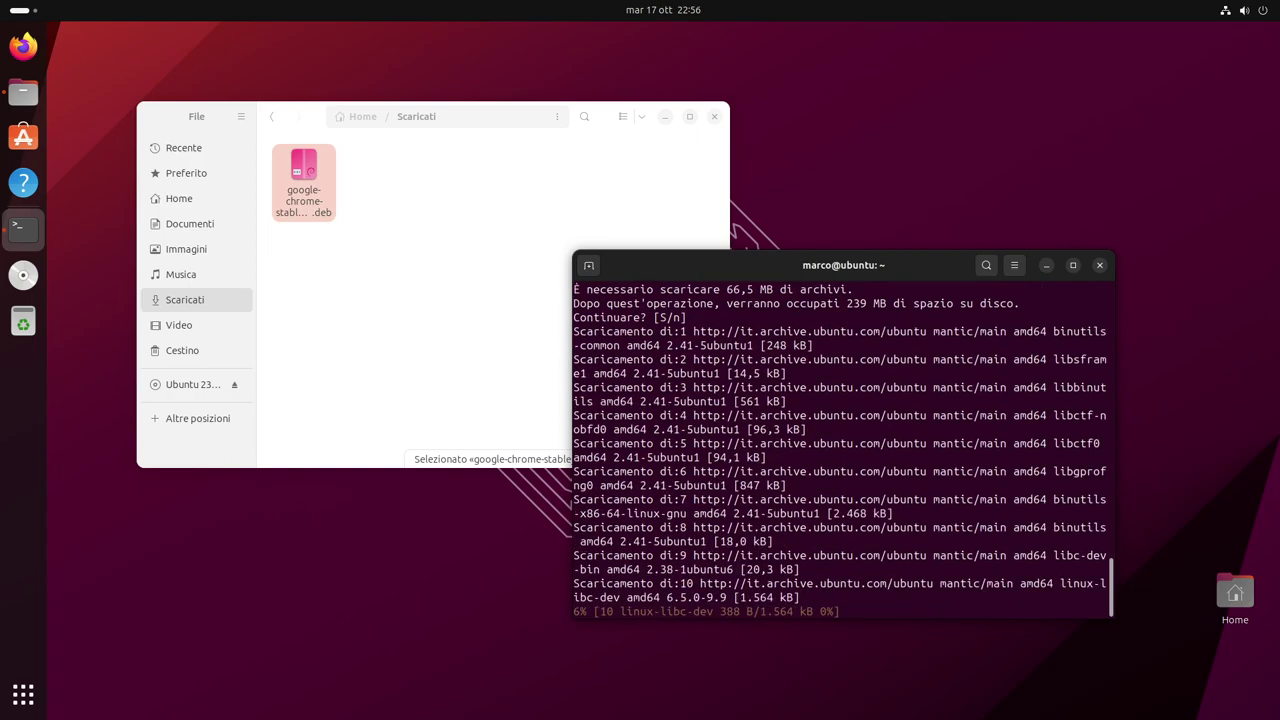
Step: Close the Scaricati folder window and move the Terminal window to the middle of the desktop
{"action": "left_click", "coordinate": [713, 117]}
{"action": "left_click_drag", "start_coordinate": [820, 258], "coordinate": [638, 201]}
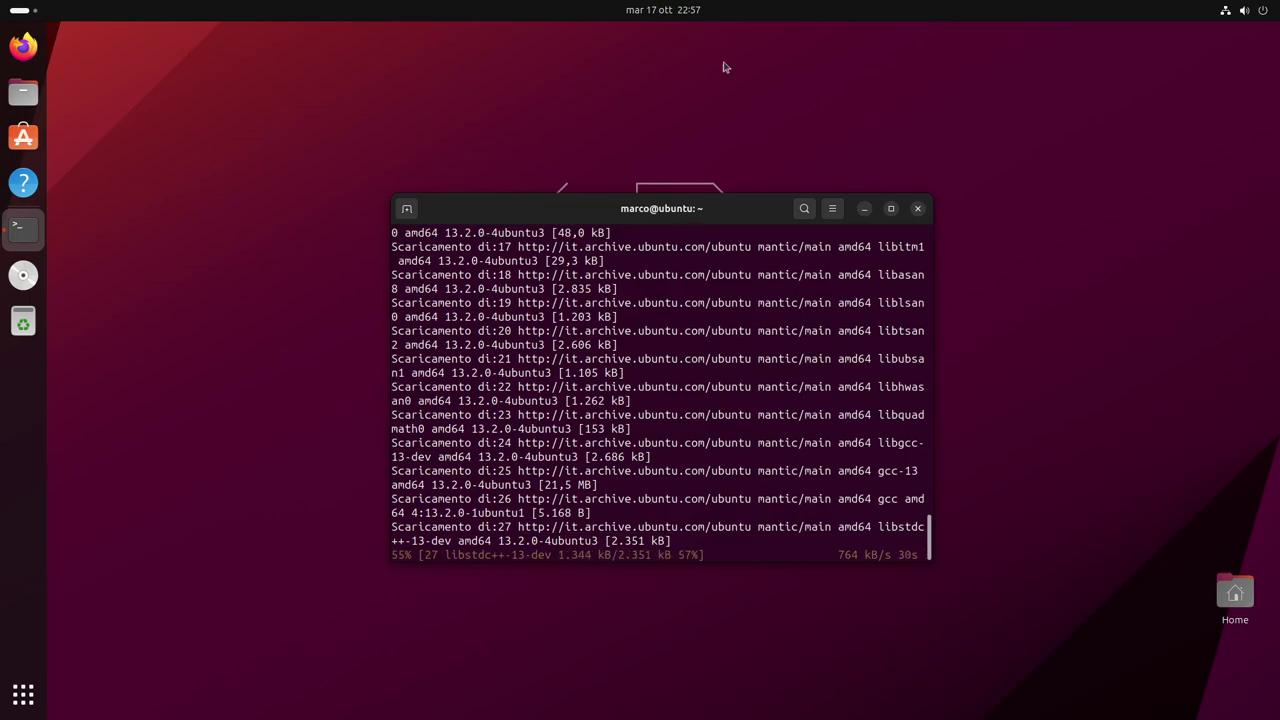
Step: Switch to Firefox, search the web for "marcosbox" and open the Marco's Box site from the results
{"action": "mouse_move", "coordinate": [754, 6]}
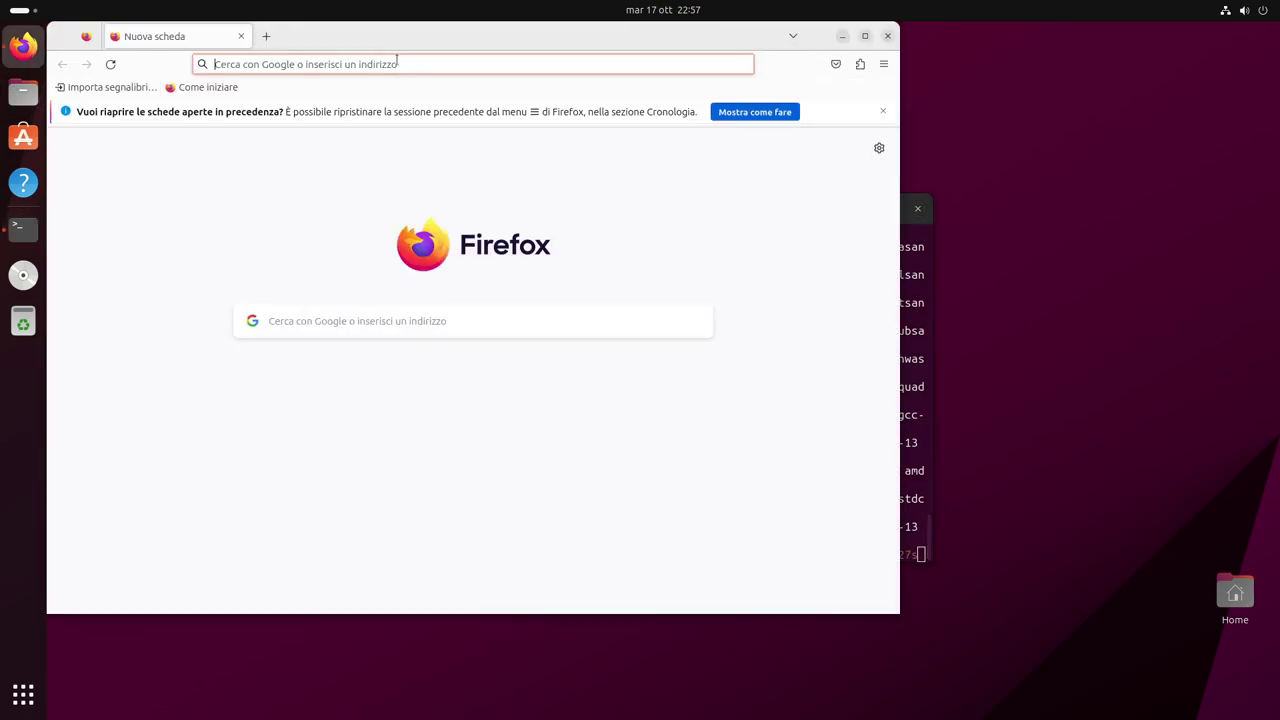
{"action": "left_click", "coordinate": [422, 64]}
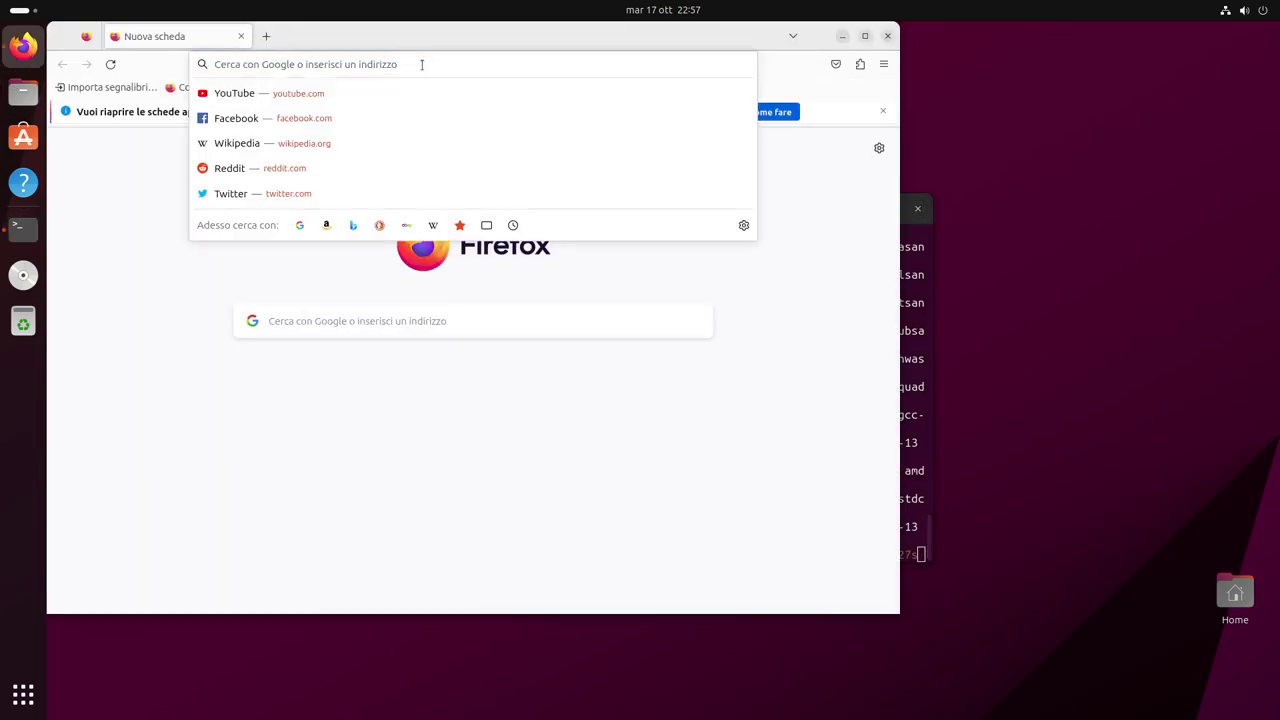
{"action": "type", "text": "marco"}
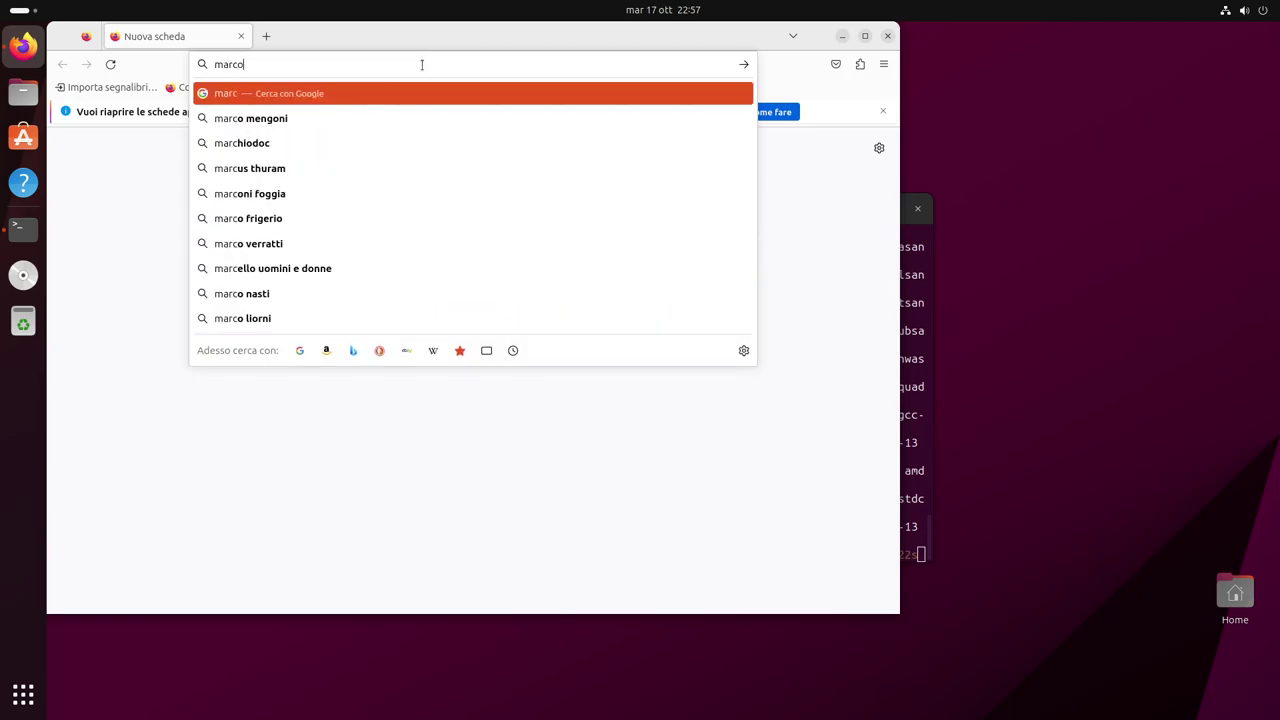
{"action": "type", "text": "sbox"}
{"action": "key", "text": "Return"}
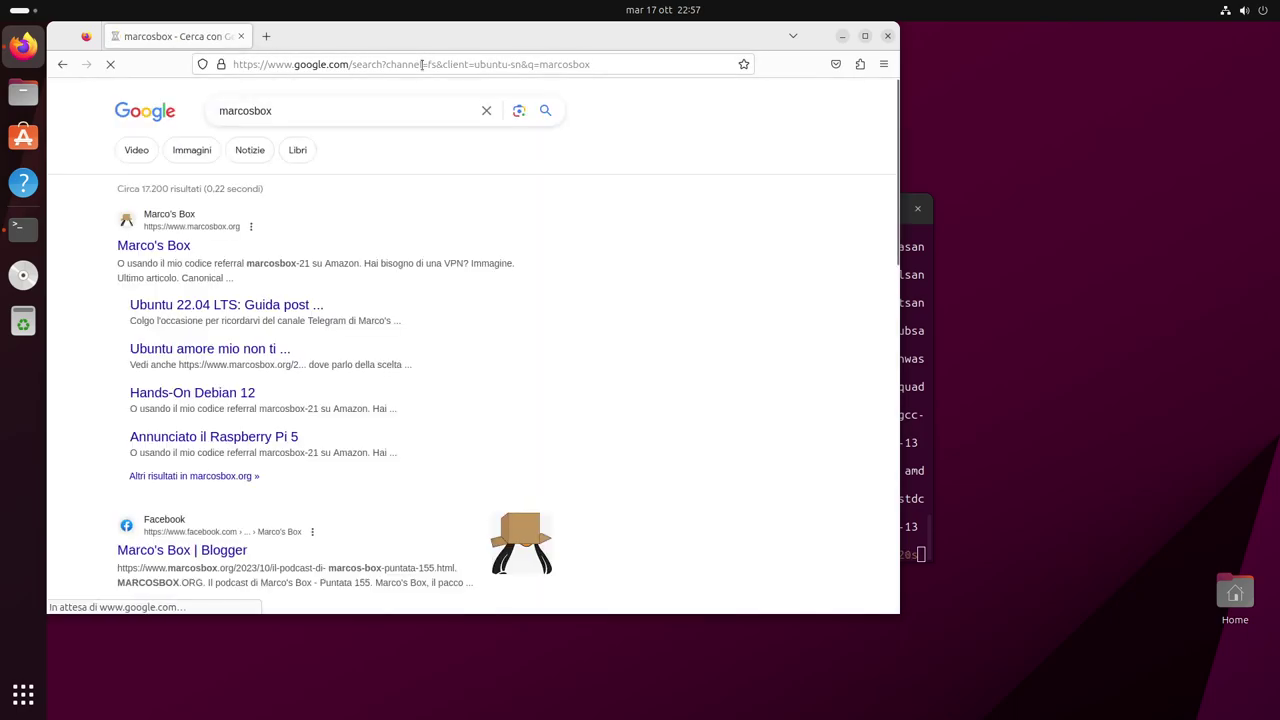
{"action": "left_click", "coordinate": [158, 246]}
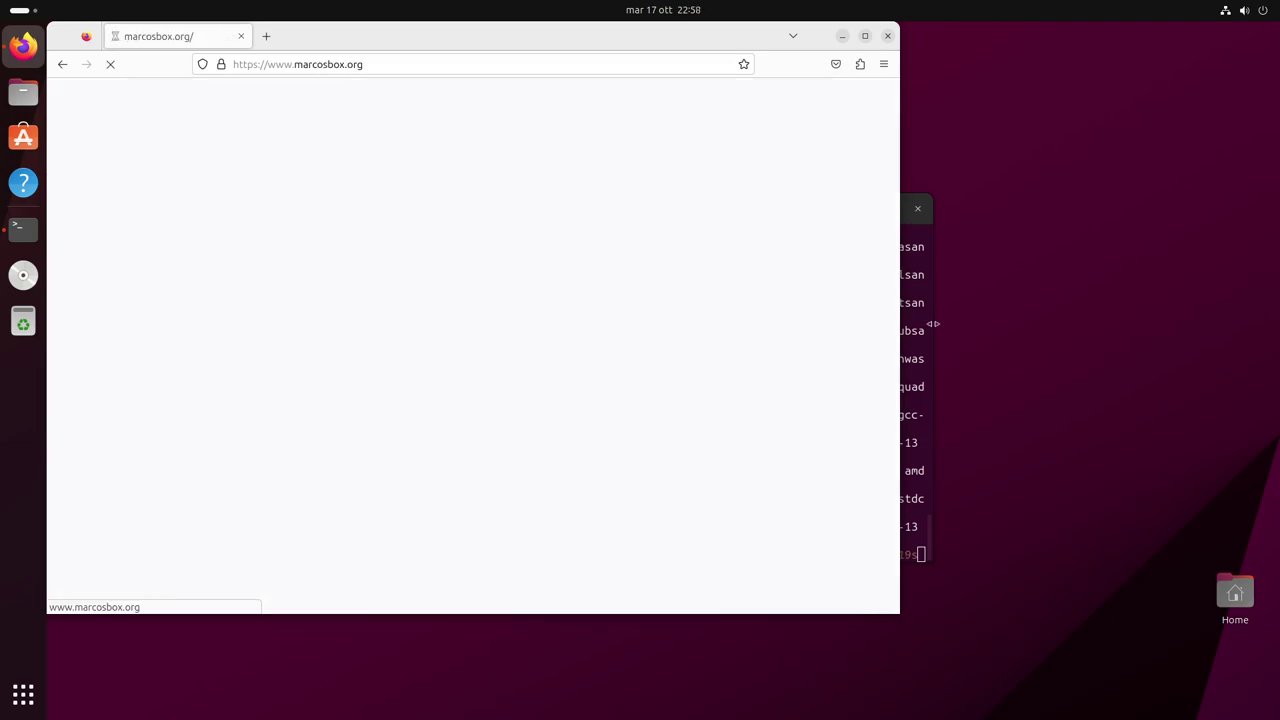
Step: Accept the site's data consent and open the article "Canonical ripubblica le ISO di Ubuntu 23.10 a causa di traduzioni che incitano all'odio"
{"action": "scroll", "coordinate": [484, 427], "scroll_direction": "down", "scroll_amount": 3}
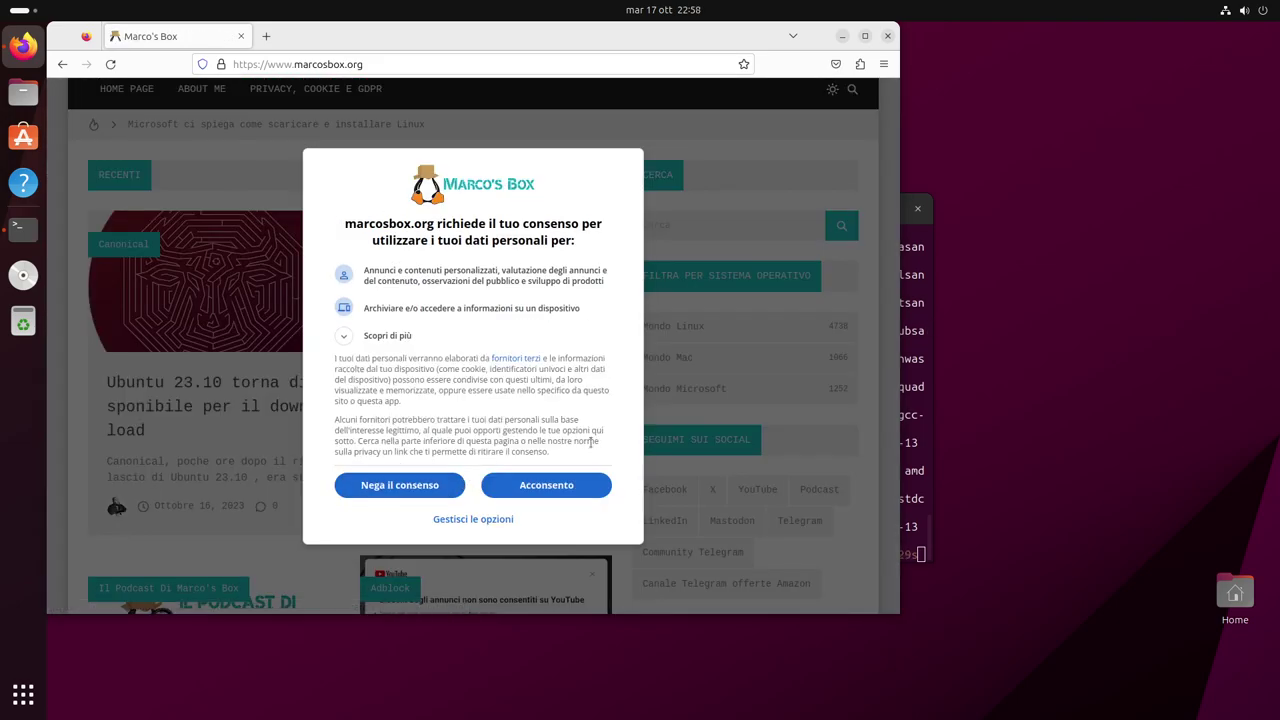
{"action": "left_click", "coordinate": [546, 485]}
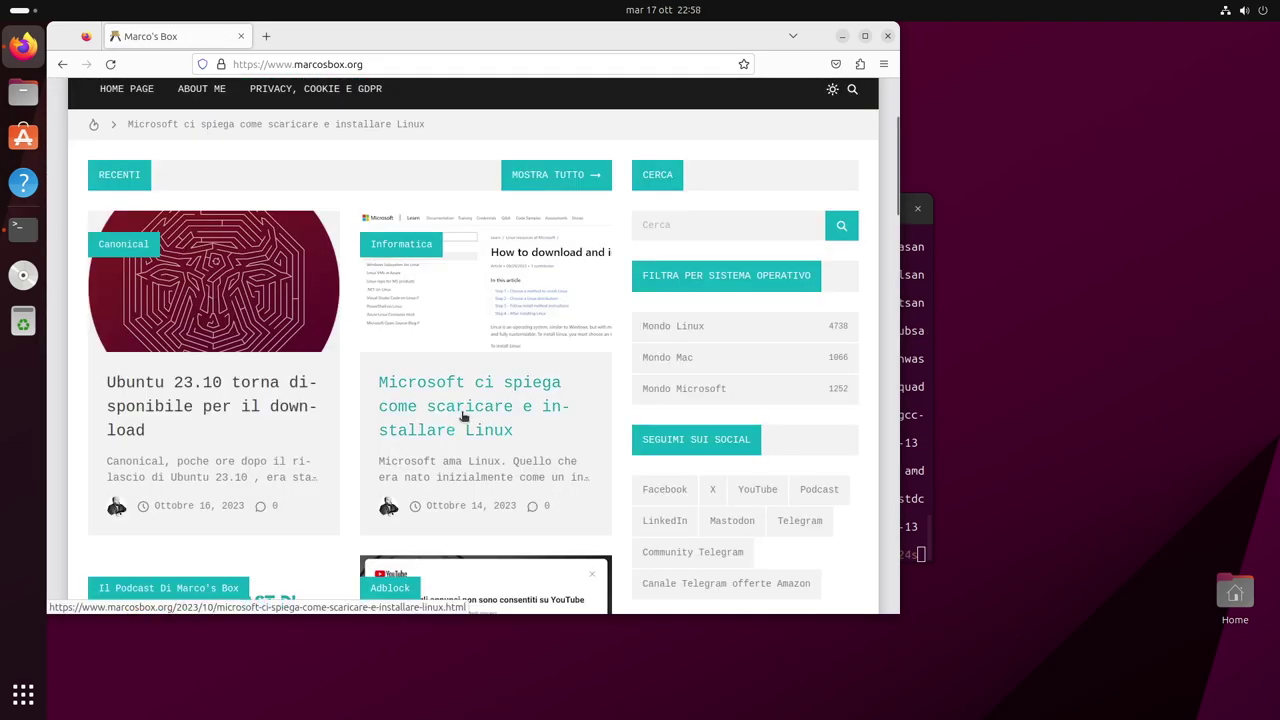
{"action": "scroll", "coordinate": [463, 420], "scroll_direction": "down", "scroll_amount": 3}
{"action": "scroll", "coordinate": [497, 480], "scroll_direction": "down", "scroll_amount": 4}
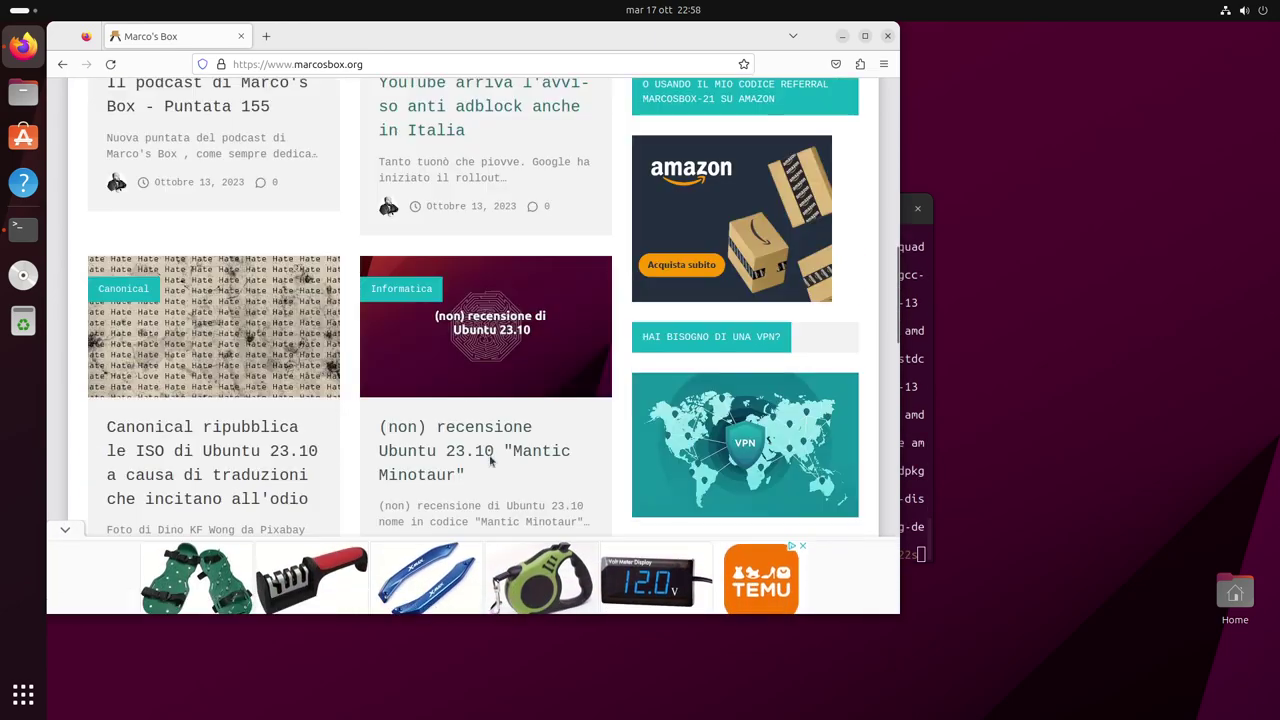
{"action": "scroll", "coordinate": [420, 400], "scroll_direction": "down", "scroll_amount": 1}
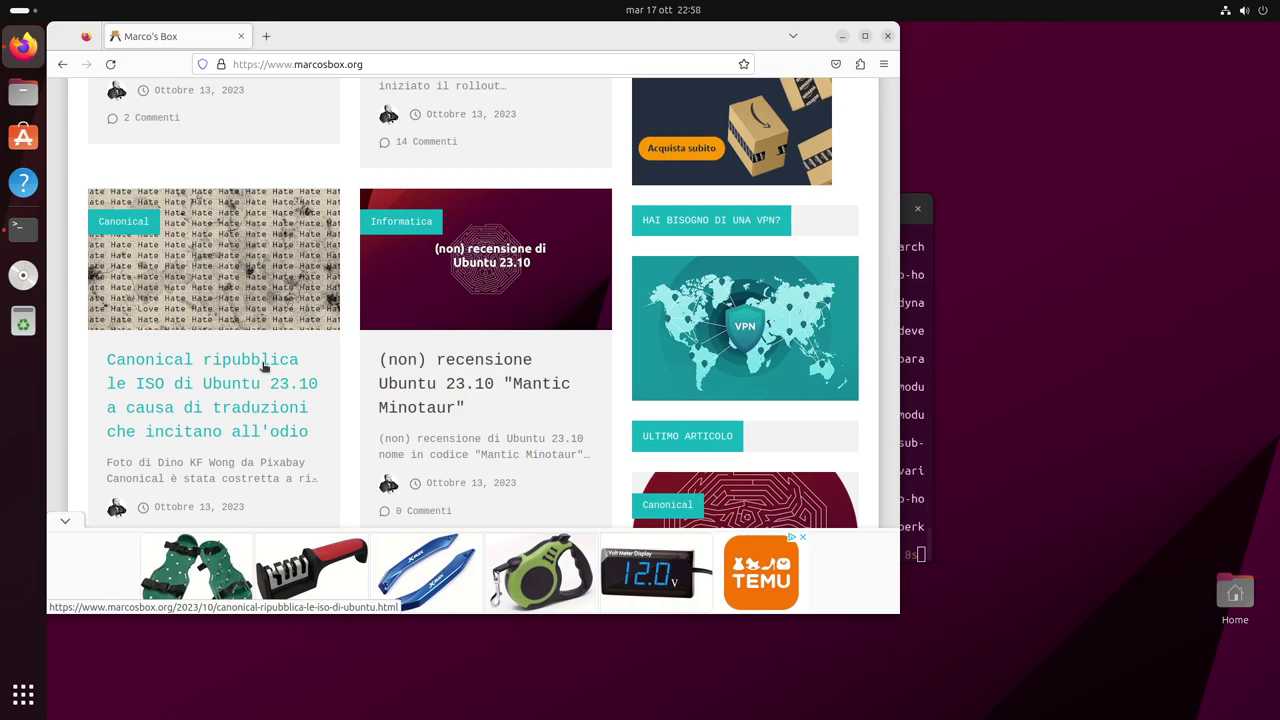
{"action": "left_click", "coordinate": [265, 367]}
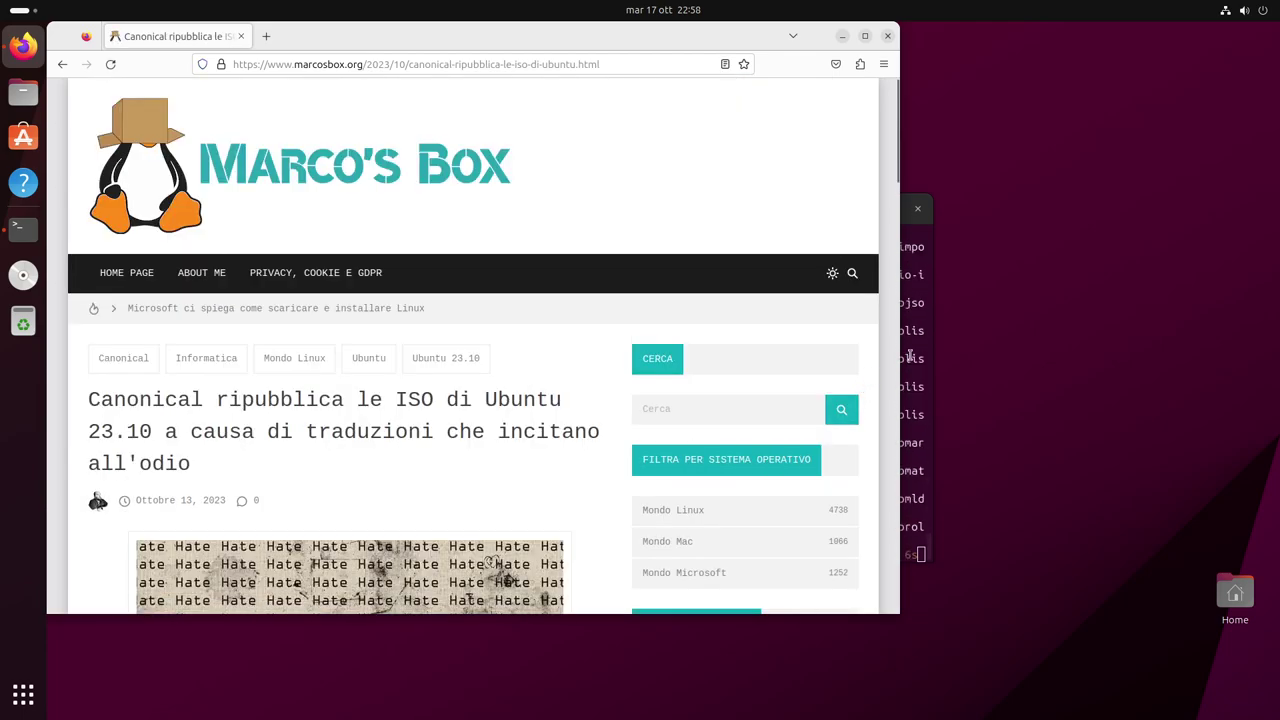
Step: Bring the Terminal window forward beside the article to watch the package download, and skim the article
{"action": "left_click", "coordinate": [910, 385]}
{"action": "left_click_drag", "start_coordinate": [572, 207], "coordinate": [814, 194]}
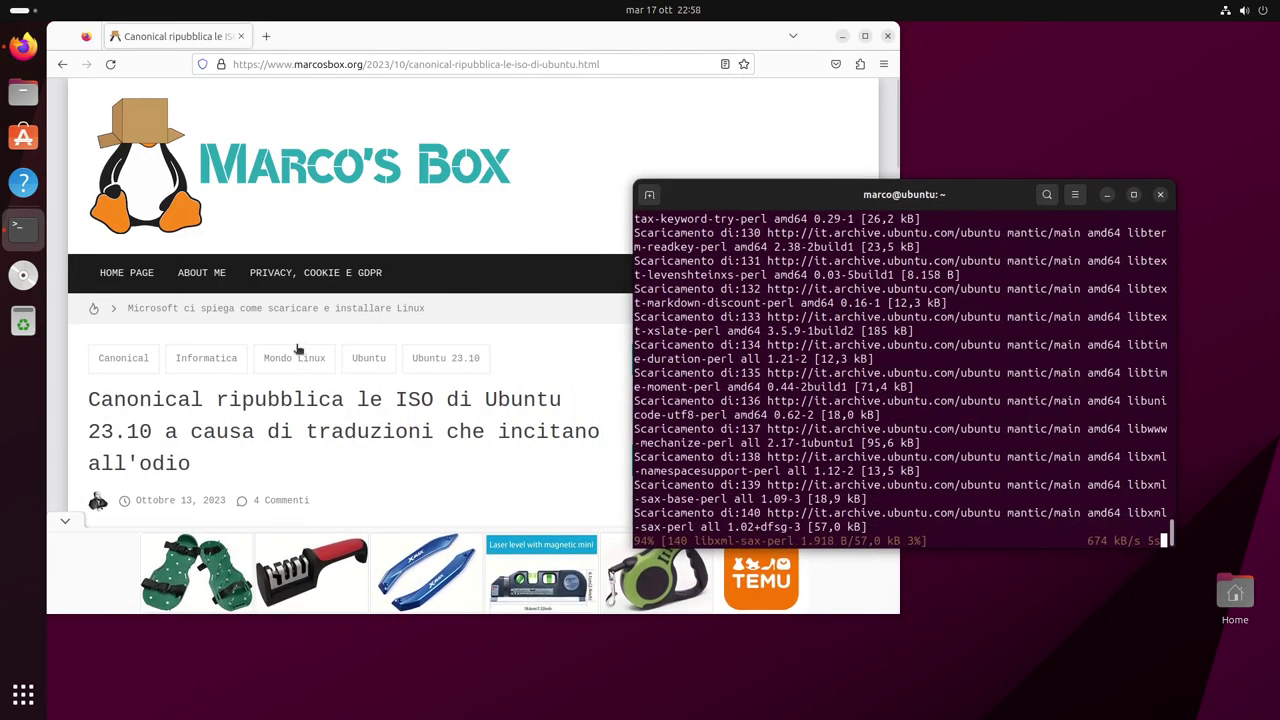
{"action": "scroll", "coordinate": [300, 351], "scroll_direction": "down", "scroll_amount": 5}
{"action": "scroll", "coordinate": [300, 351], "scroll_direction": "down", "scroll_amount": 1}
{"action": "scroll", "coordinate": [300, 349], "scroll_direction": "up", "scroll_amount": 6}
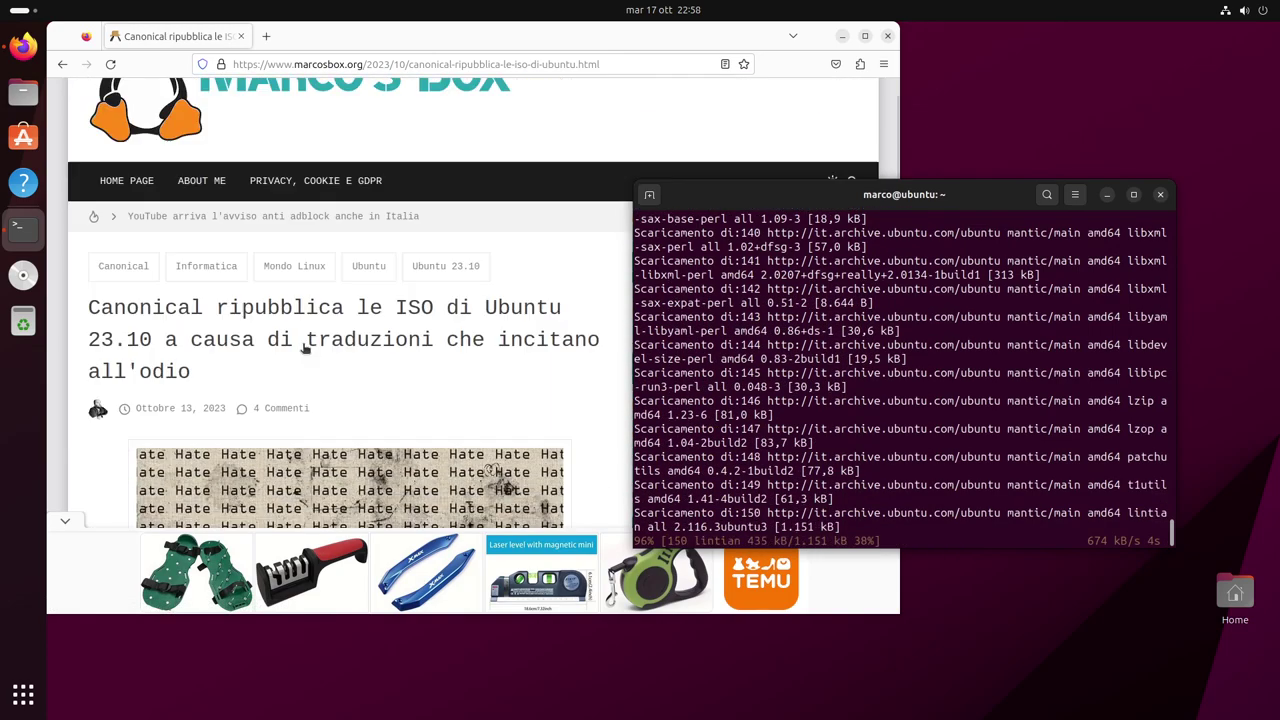
Step: Return to the Marco's Box home page and read the article "Ubuntu 23.10 torna disponibile per il download"
{"action": "left_click", "coordinate": [292, 158]}
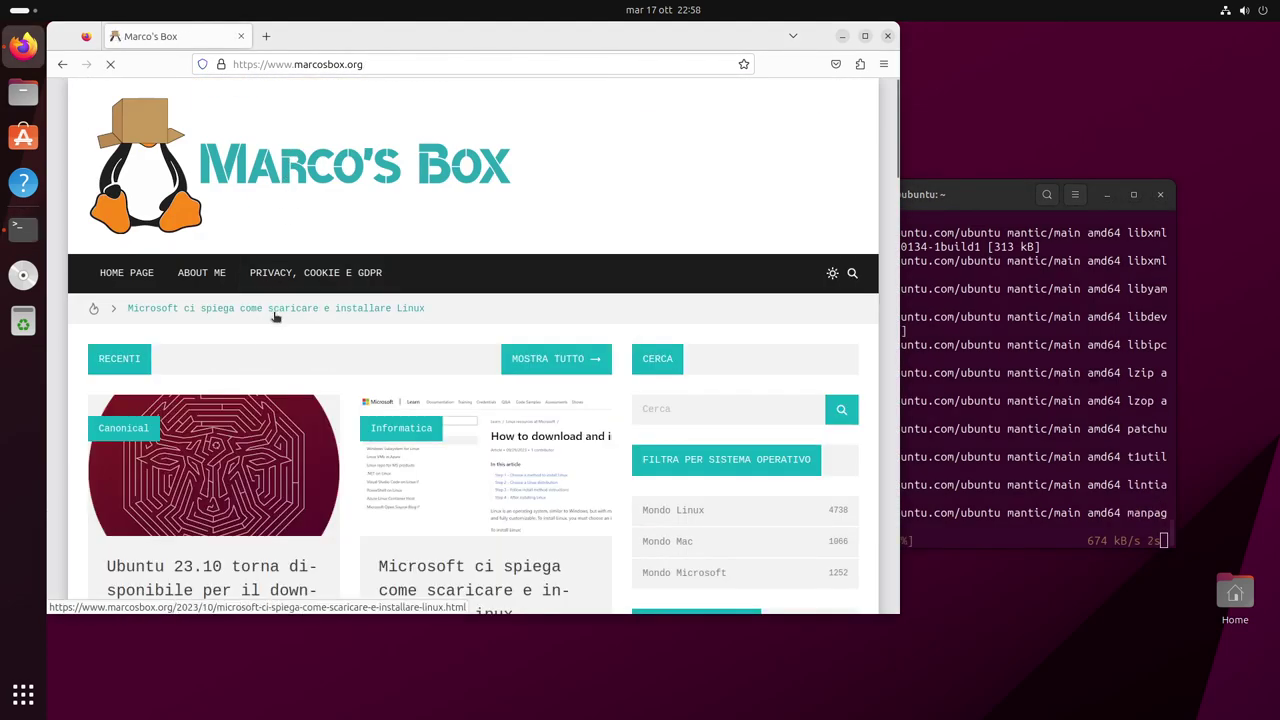
{"action": "scroll", "coordinate": [222, 293], "scroll_direction": "down", "scroll_amount": 3}
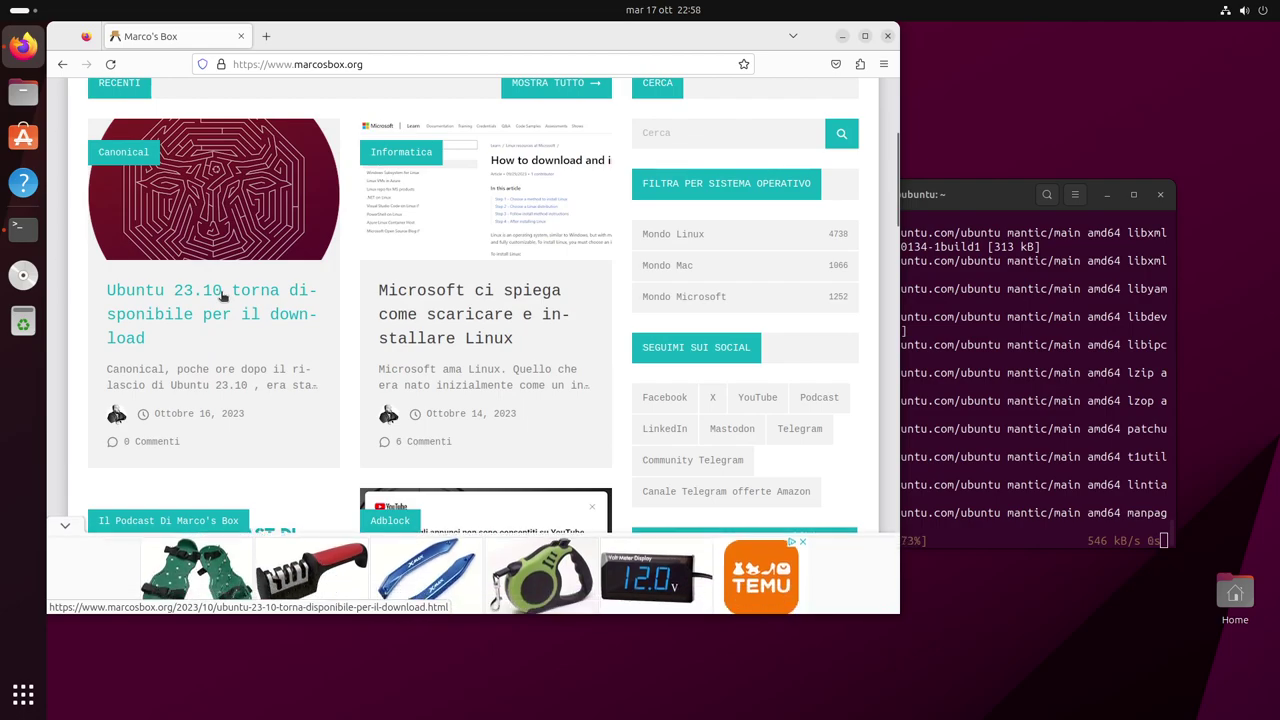
{"action": "left_click", "coordinate": [222, 293]}
{"action": "scroll", "coordinate": [318, 405], "scroll_direction": "down", "scroll_amount": 6}
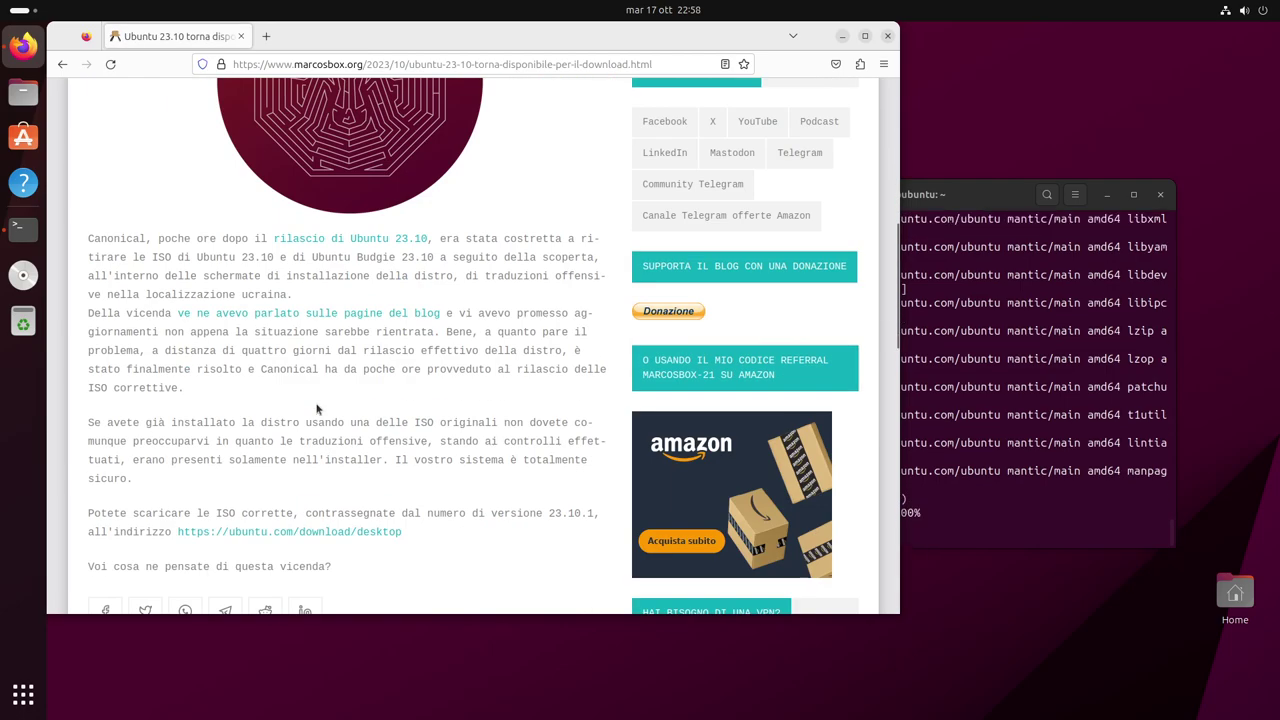
Step: Collapse the ad banner and reread the article on the corrected Ubuntu 23.10.1 ISOs while the gdebi installation finishes
{"action": "scroll", "coordinate": [320, 405], "scroll_direction": "up", "scroll_amount": 3}
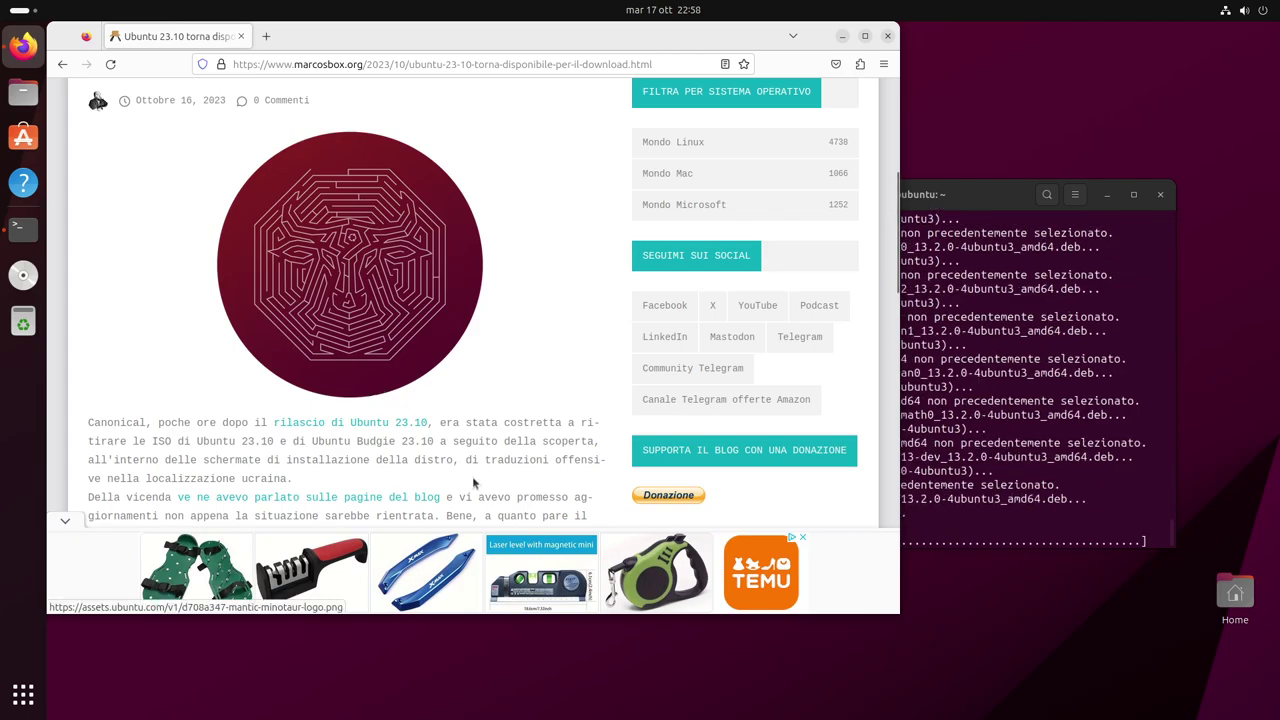
{"action": "left_click", "coordinate": [64, 525]}
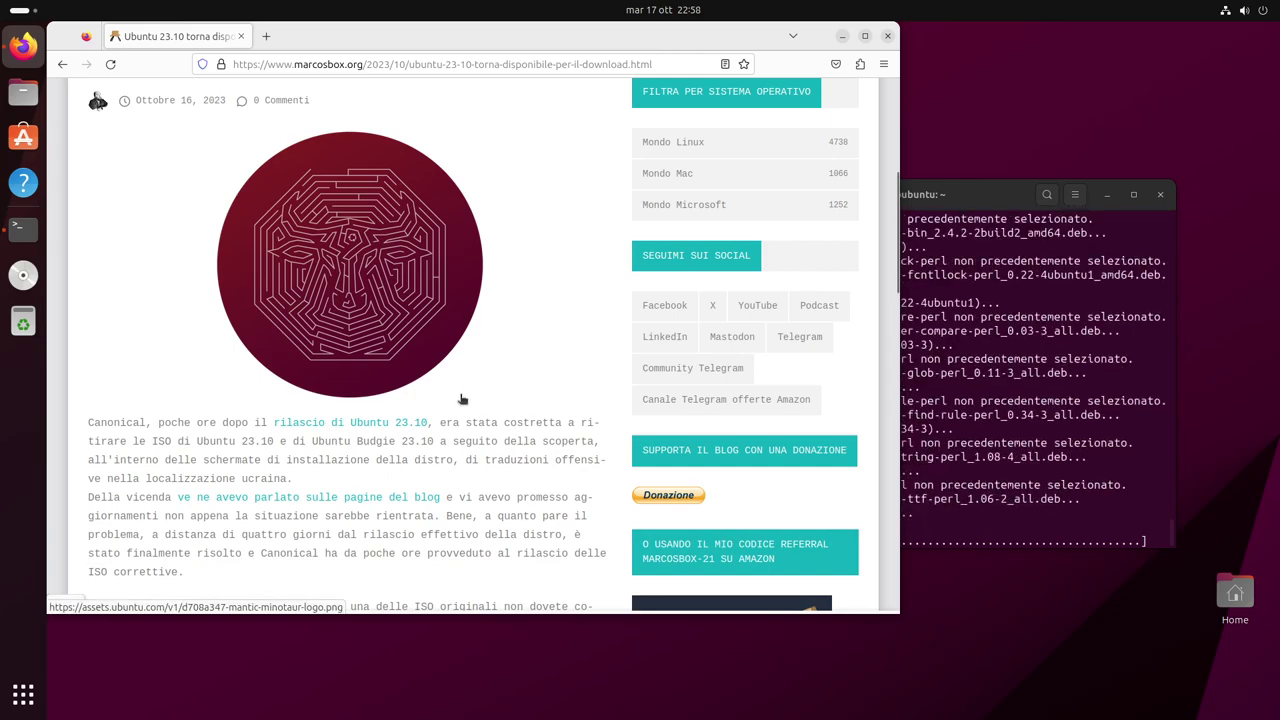
{"action": "scroll", "coordinate": [463, 398], "scroll_direction": "down", "scroll_amount": 5}
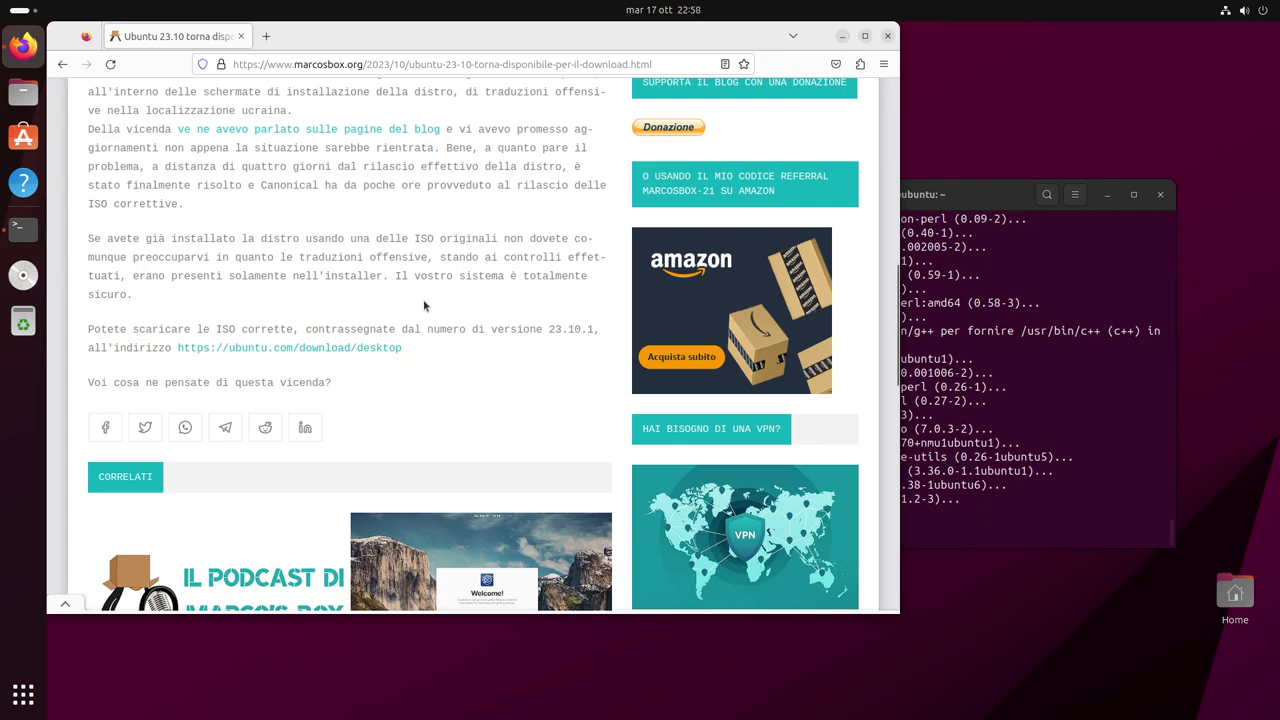
{"action": "scroll", "coordinate": [423, 303], "scroll_direction": "up", "scroll_amount": 4}
{"action": "scroll", "coordinate": [436, 305], "scroll_direction": "up", "scroll_amount": 4}
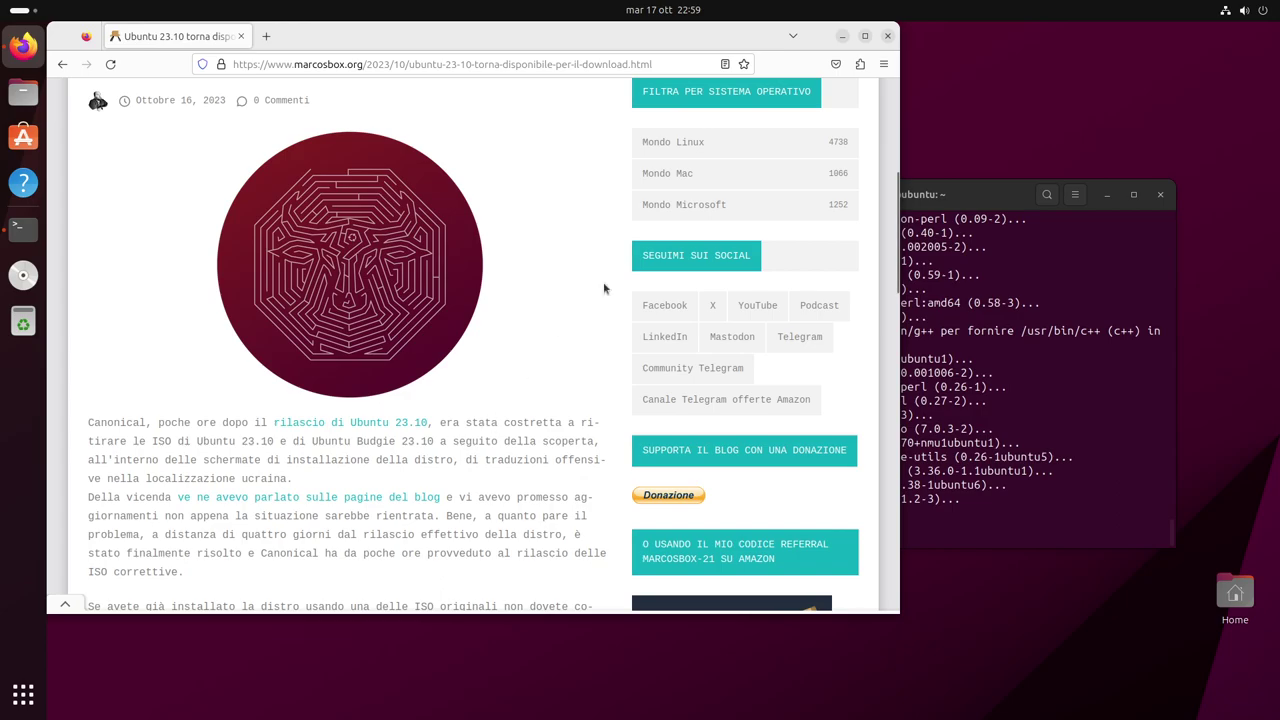
Step: Clear the Firefox and Terminal windows from the desktop and open the Scaricati folder in the file manager
{"action": "left_click", "coordinate": [847, 38]}
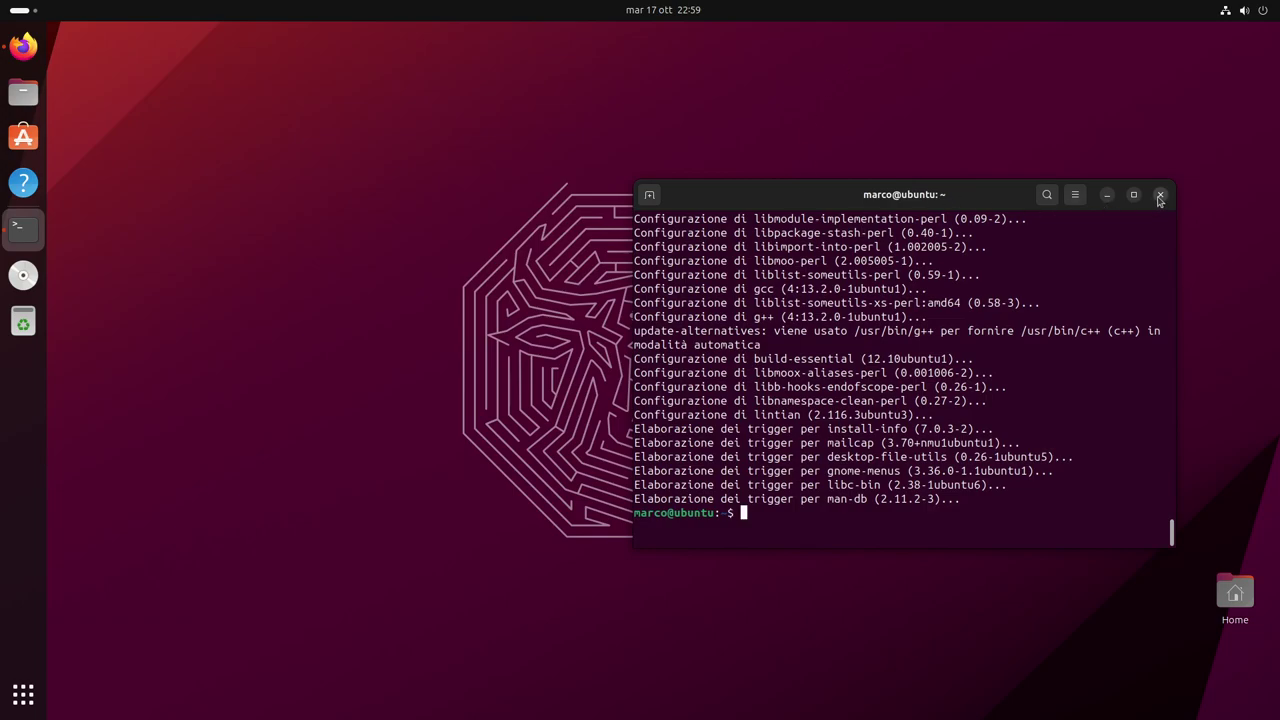
{"action": "left_click", "coordinate": [1160, 195]}
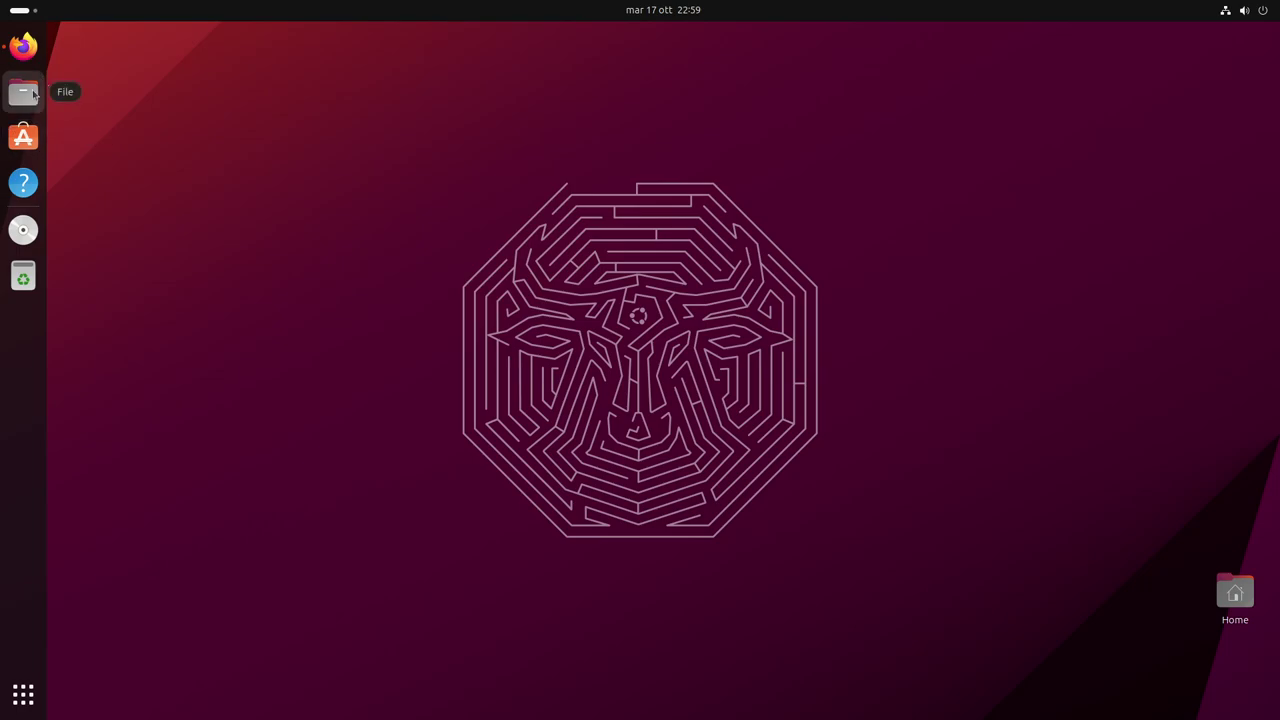
{"action": "left_click", "coordinate": [35, 93]}
{"action": "left_click_drag", "start_coordinate": [297, 132], "coordinate": [430, 254]}
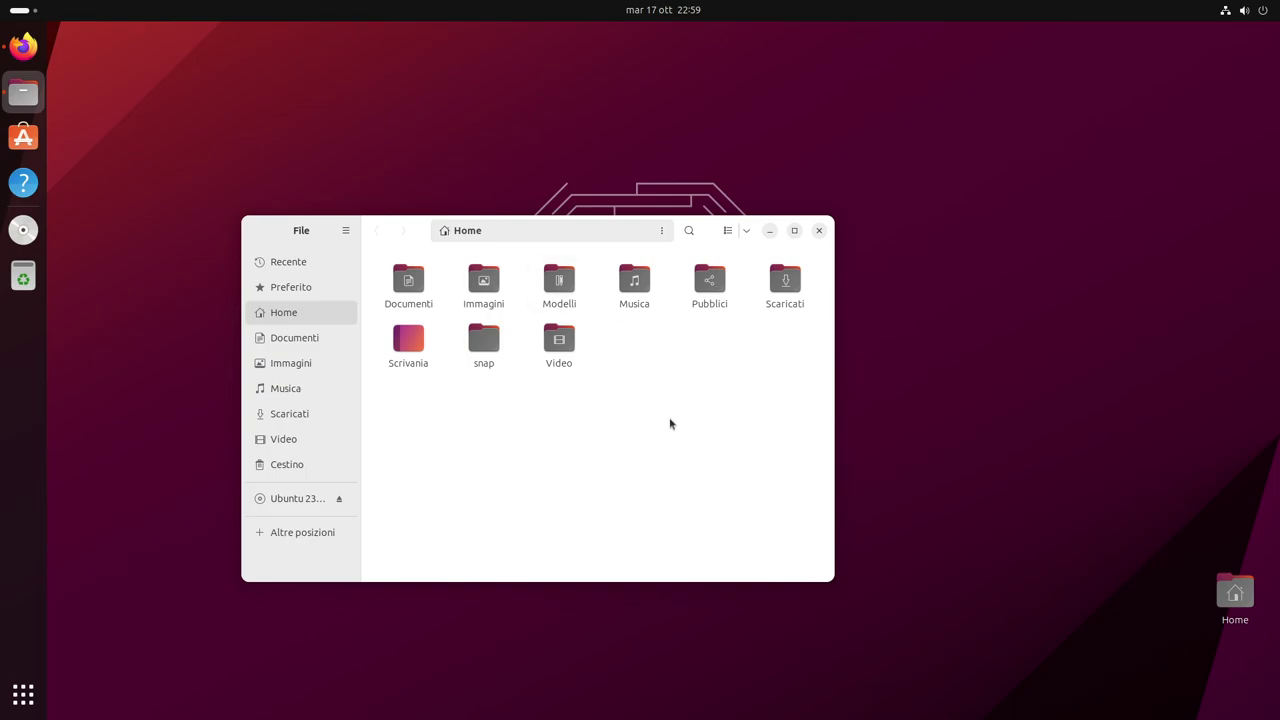
{"action": "double_click", "coordinate": [796, 313]}
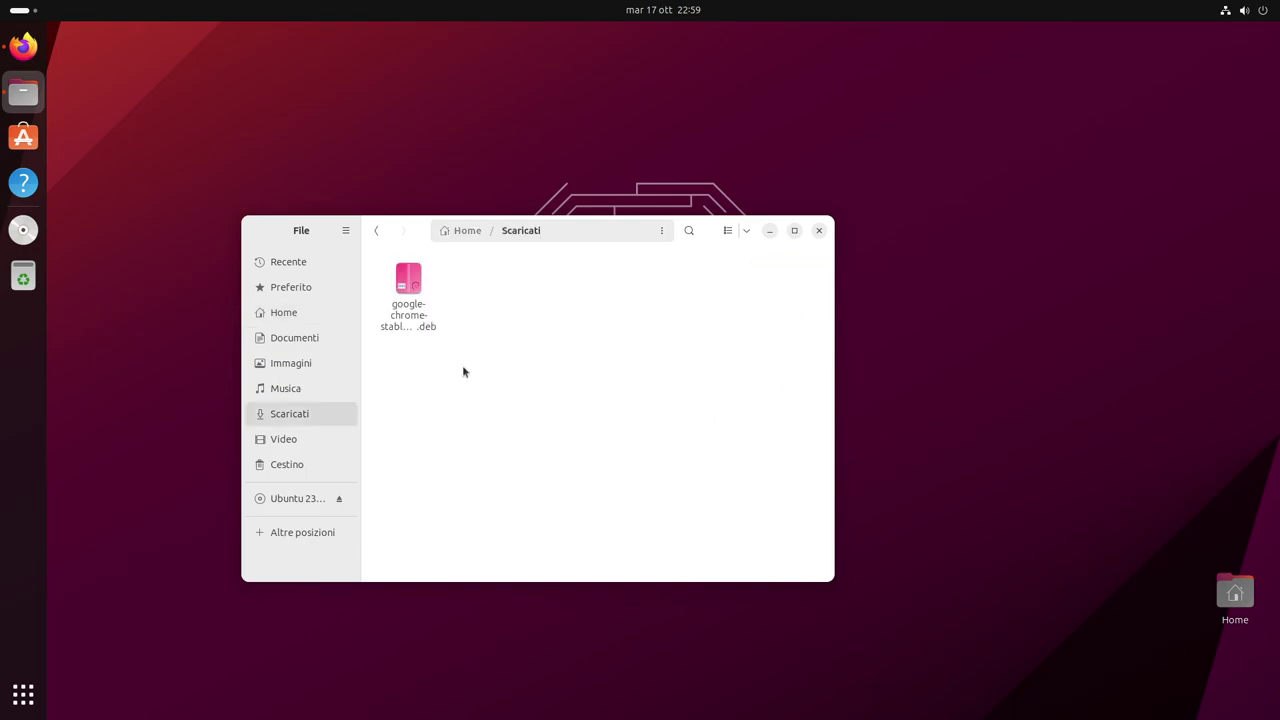
{"action": "left_click_drag", "start_coordinate": [410, 229], "coordinate": [480, 290]}
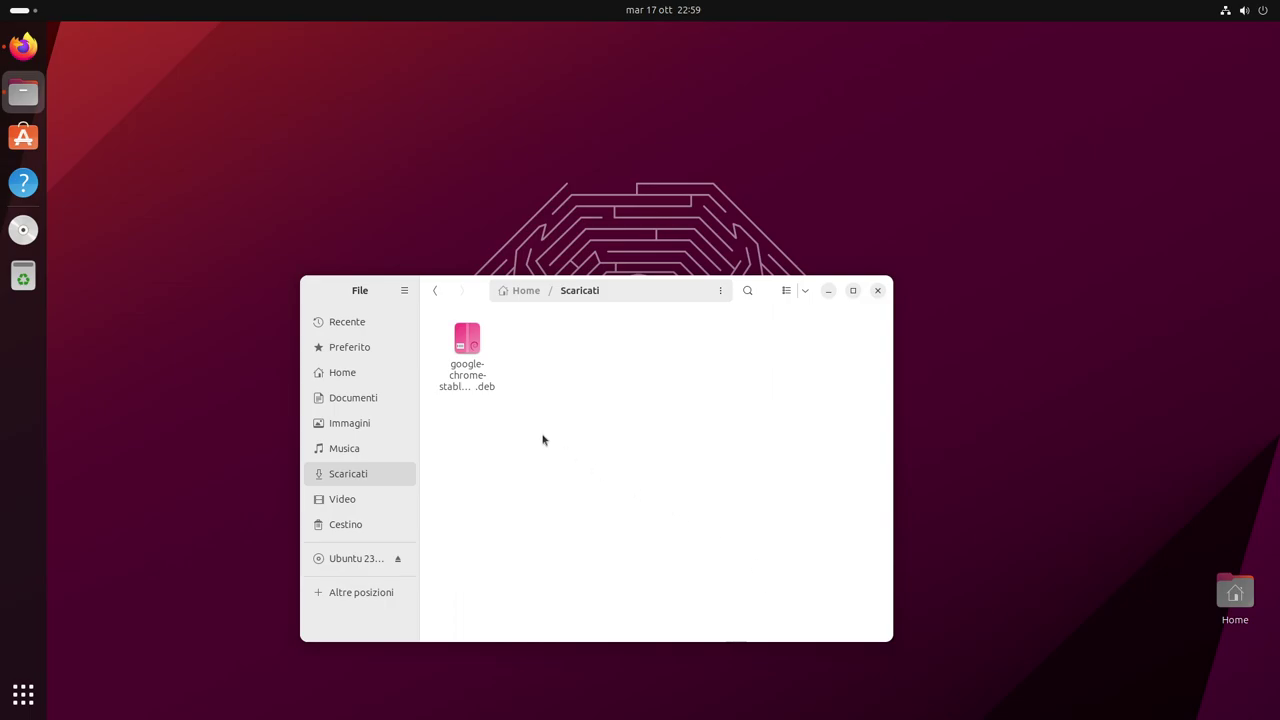
Step: Check which applications are offered for opening google-chrome-stable_current_amd64.deb, leaving the default choice as is
{"action": "right_click", "coordinate": [476, 387]}
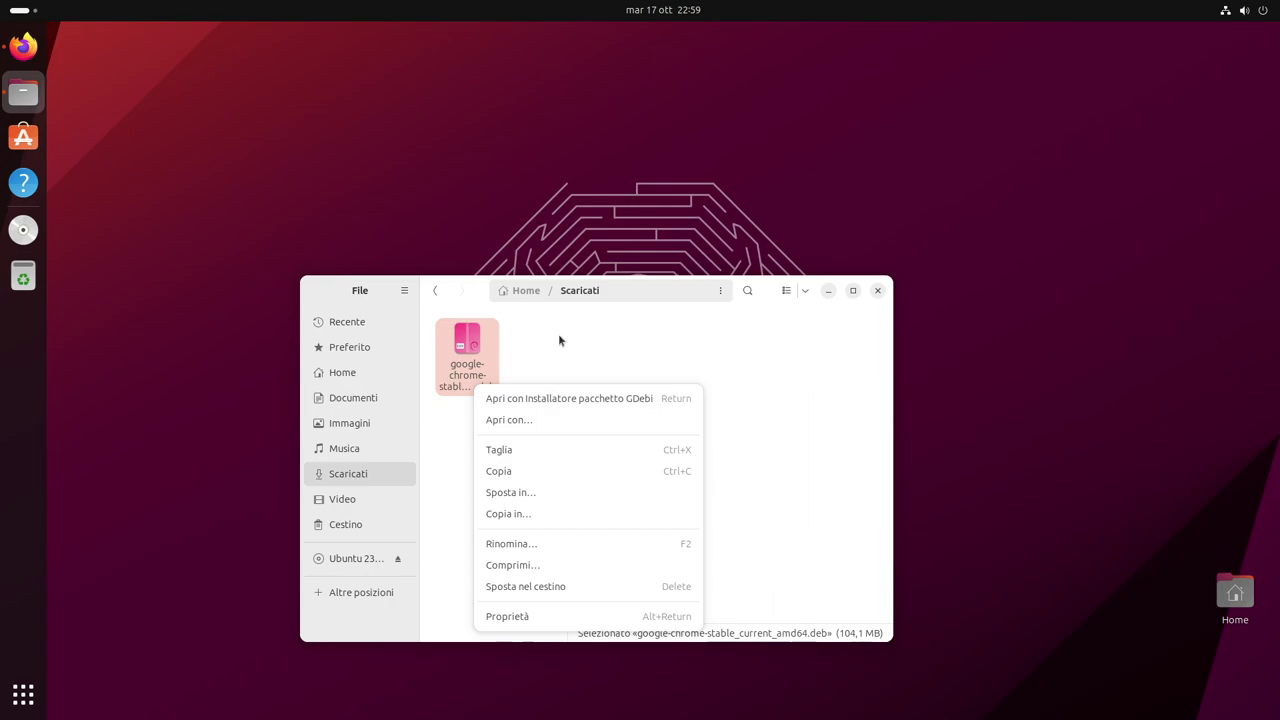
{"action": "left_click", "coordinate": [511, 424]}
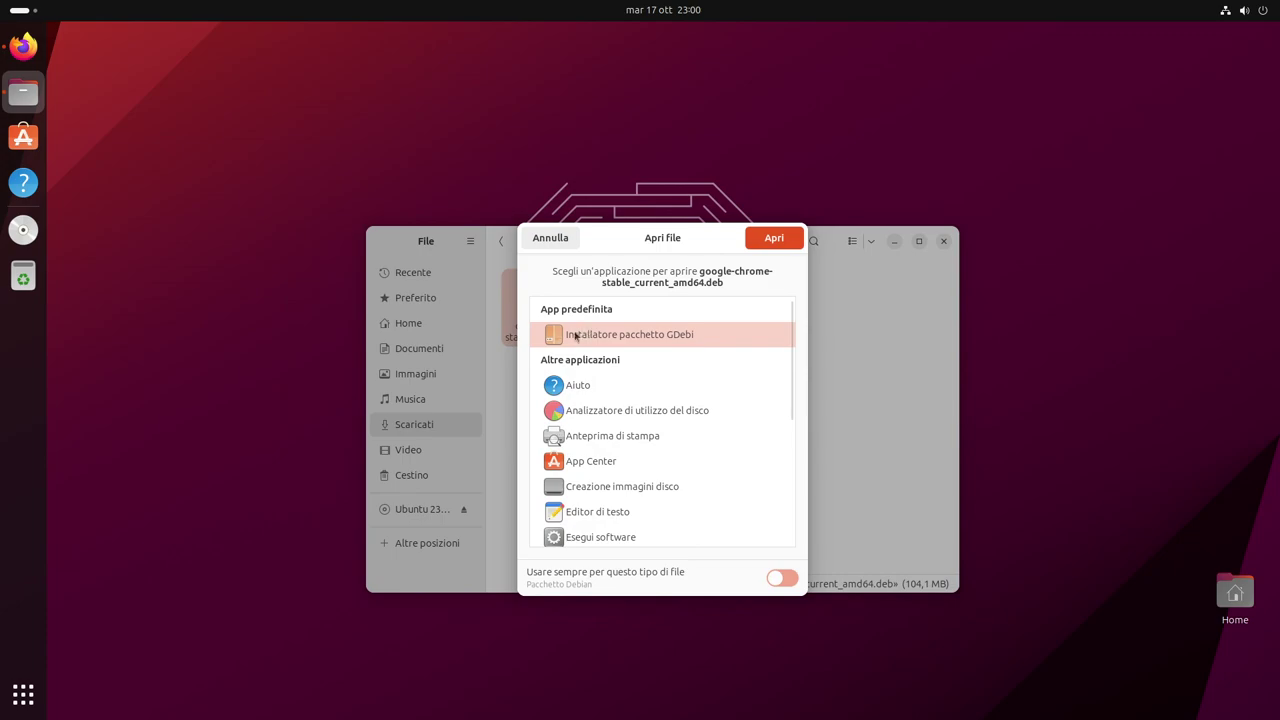
{"action": "left_click", "coordinate": [549, 239]}
Step: Open google-chrome-stable_current_amd64.deb in the GDebi package installer and review the package's details and description
{"action": "double_click", "coordinate": [534, 328]}
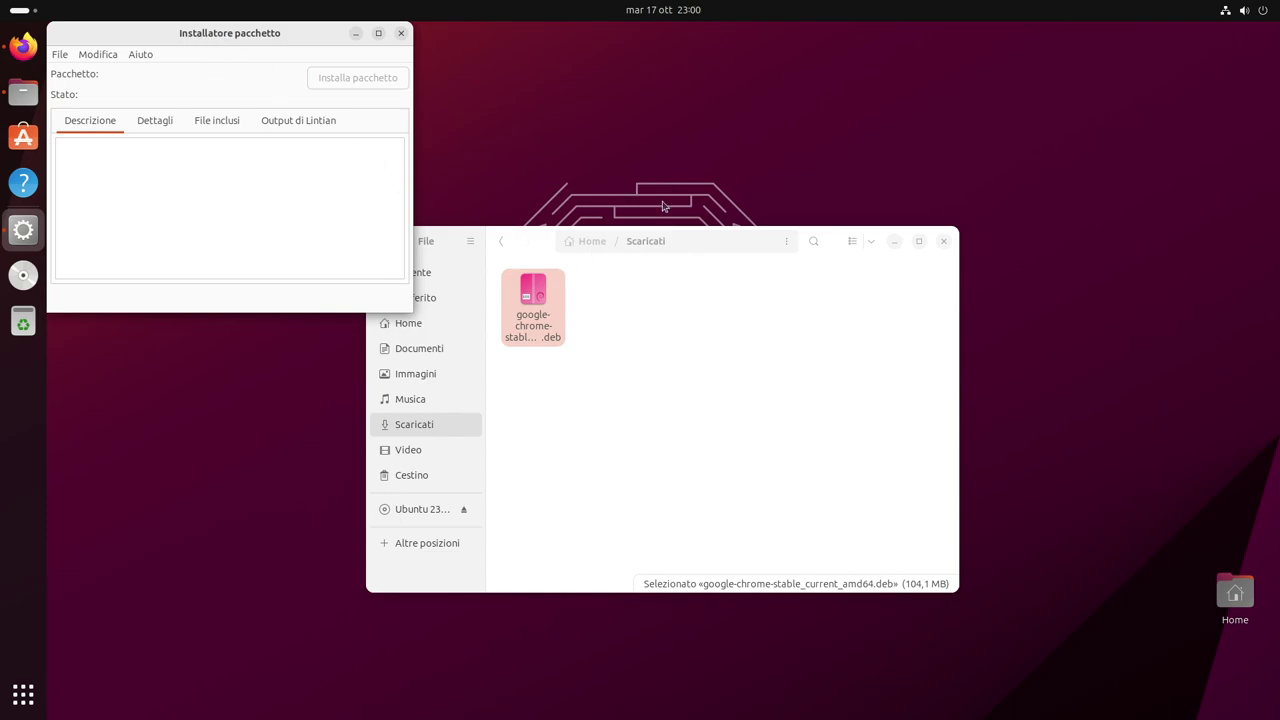
{"action": "left_click_drag", "start_coordinate": [231, 38], "coordinate": [848, 316]}
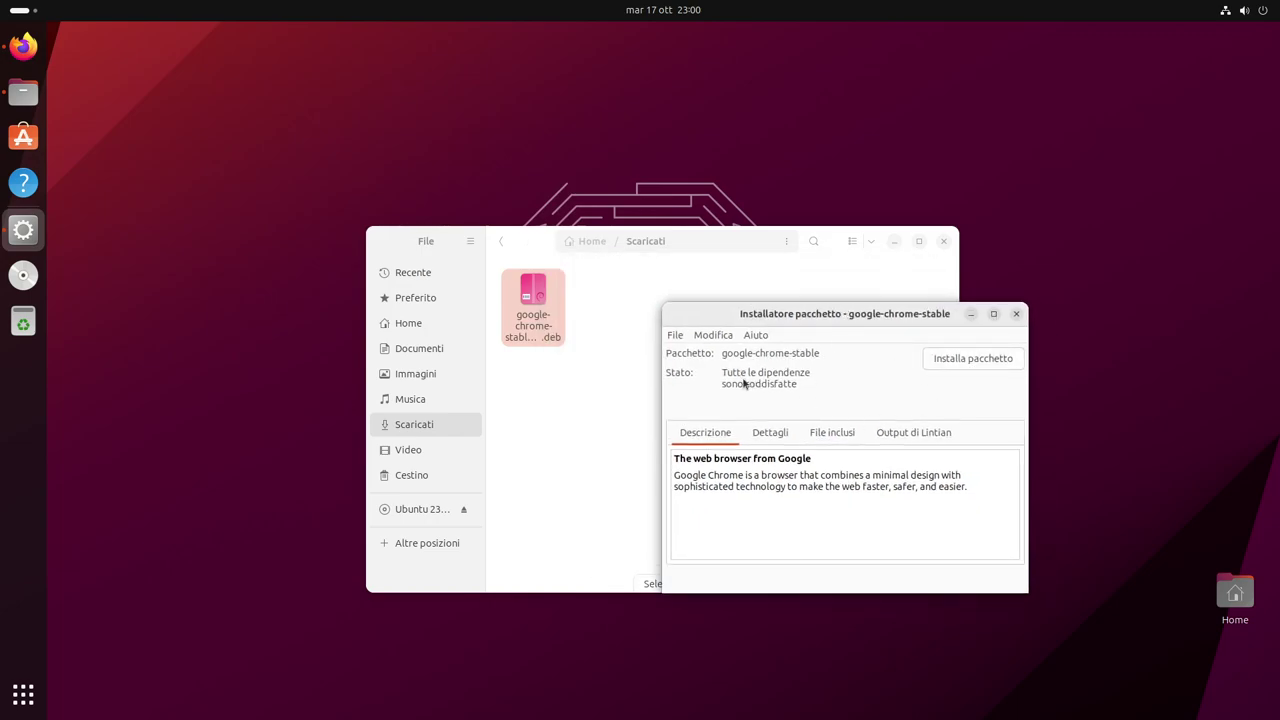
{"action": "left_click", "coordinate": [767, 434]}
{"action": "left_click", "coordinate": [700, 438]}
Step: Install the google-chrome-stable package, authenticating with the account password, and expand the terminal output of the installation
{"action": "left_click", "coordinate": [972, 358]}
{"action": "type", "text": "**********"}
{"action": "key", "text": "Return"}
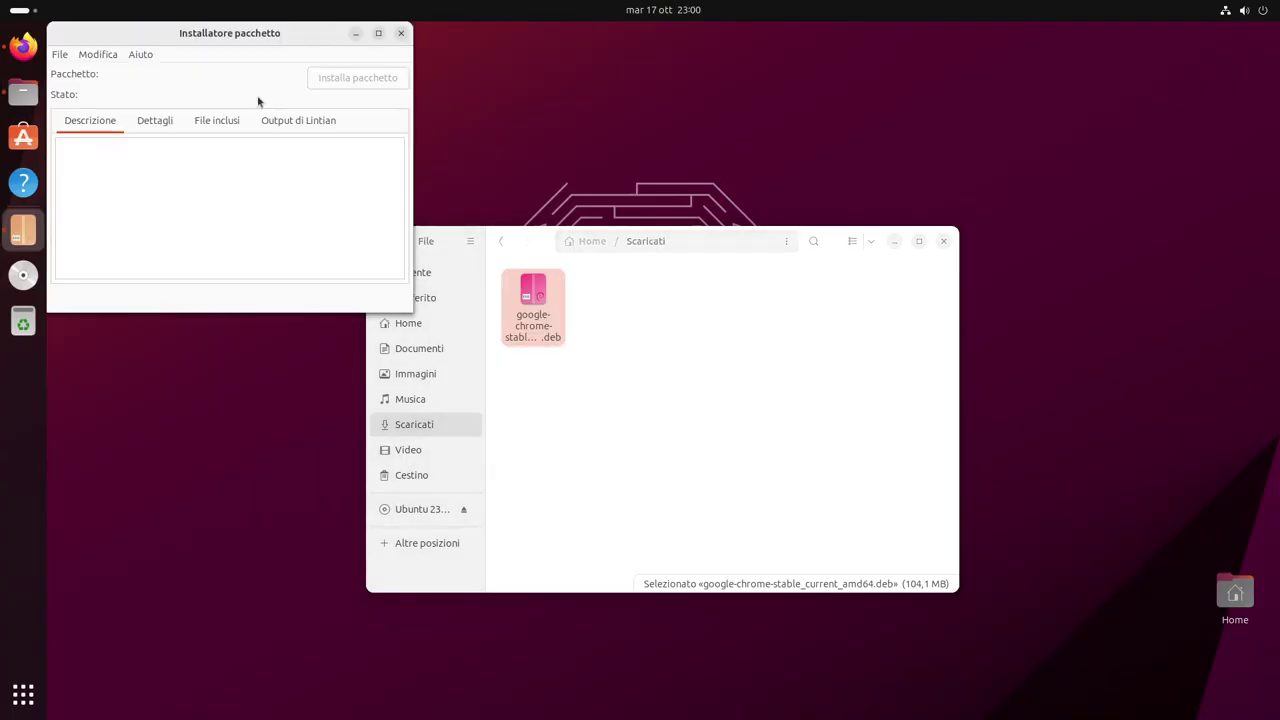
{"action": "left_click_drag", "start_coordinate": [205, 44], "coordinate": [824, 338]}
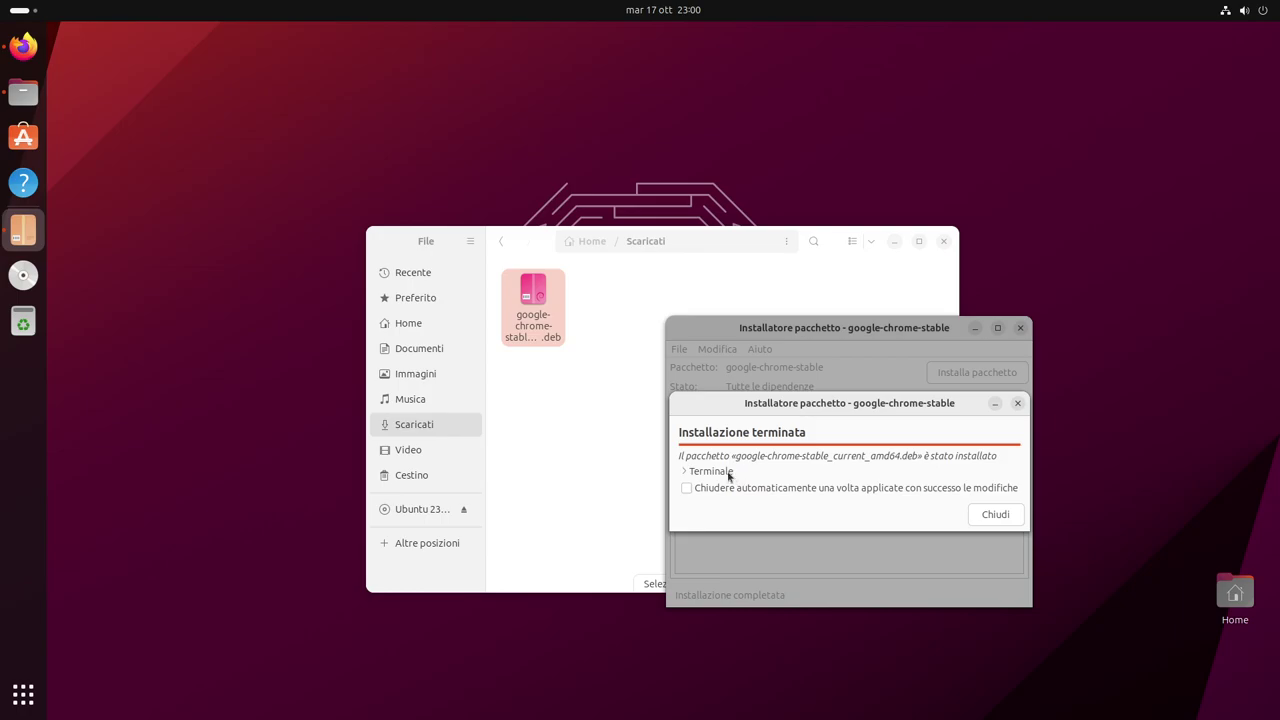
{"action": "left_click", "coordinate": [735, 474]}
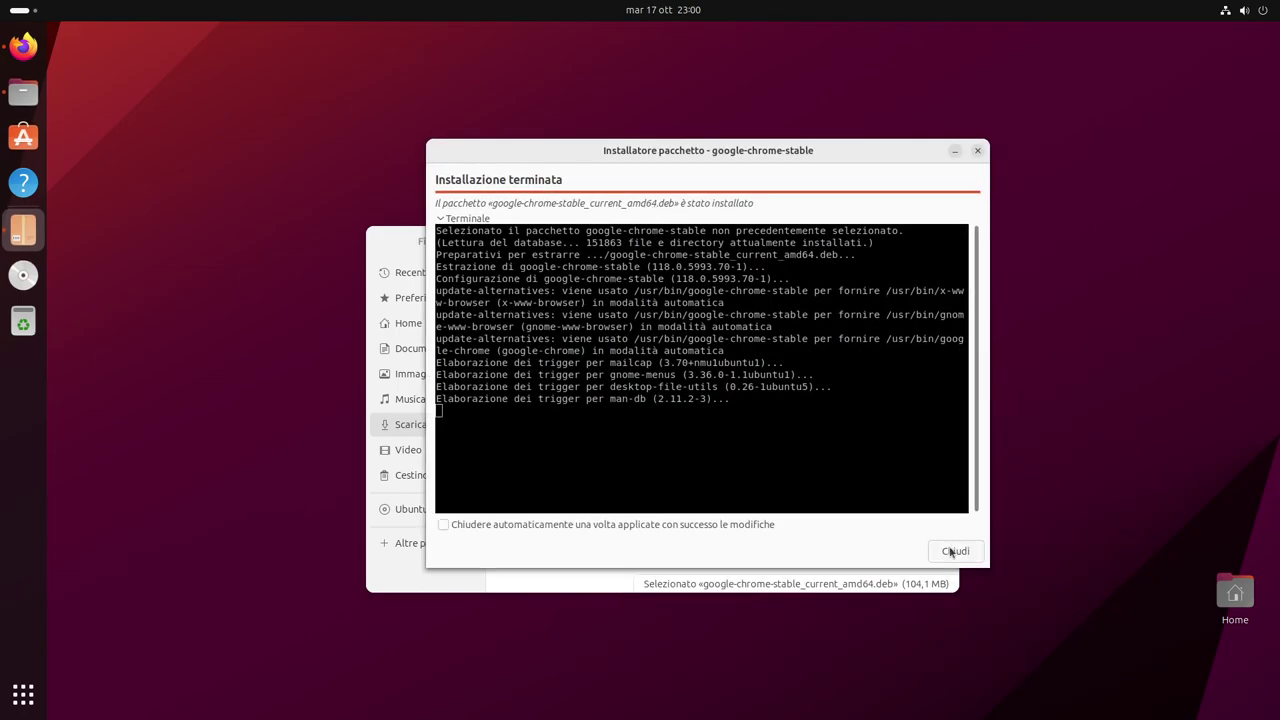
Step: Close the package installer and take the Ubuntu 23.10 virtual machine out of full screen
{"action": "left_click", "coordinate": [955, 551]}
{"action": "left_click", "coordinate": [879, 219]}
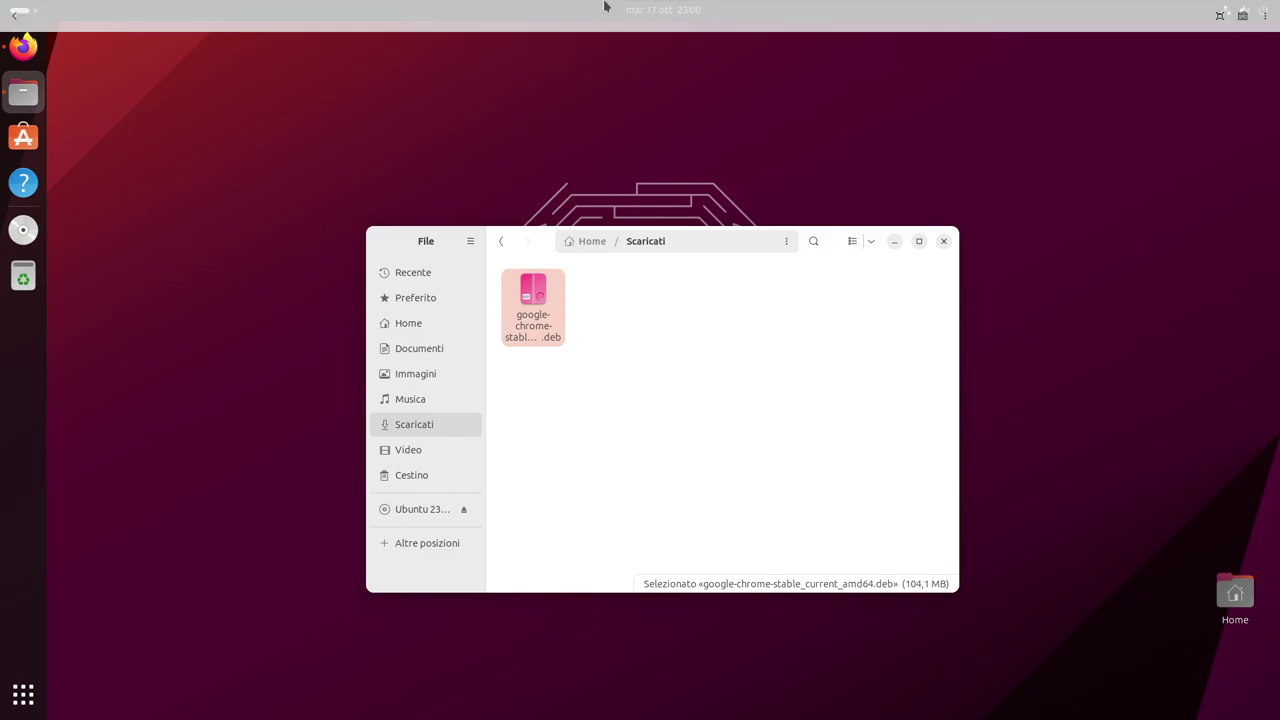
{"action": "left_click", "coordinate": [1220, 14]}
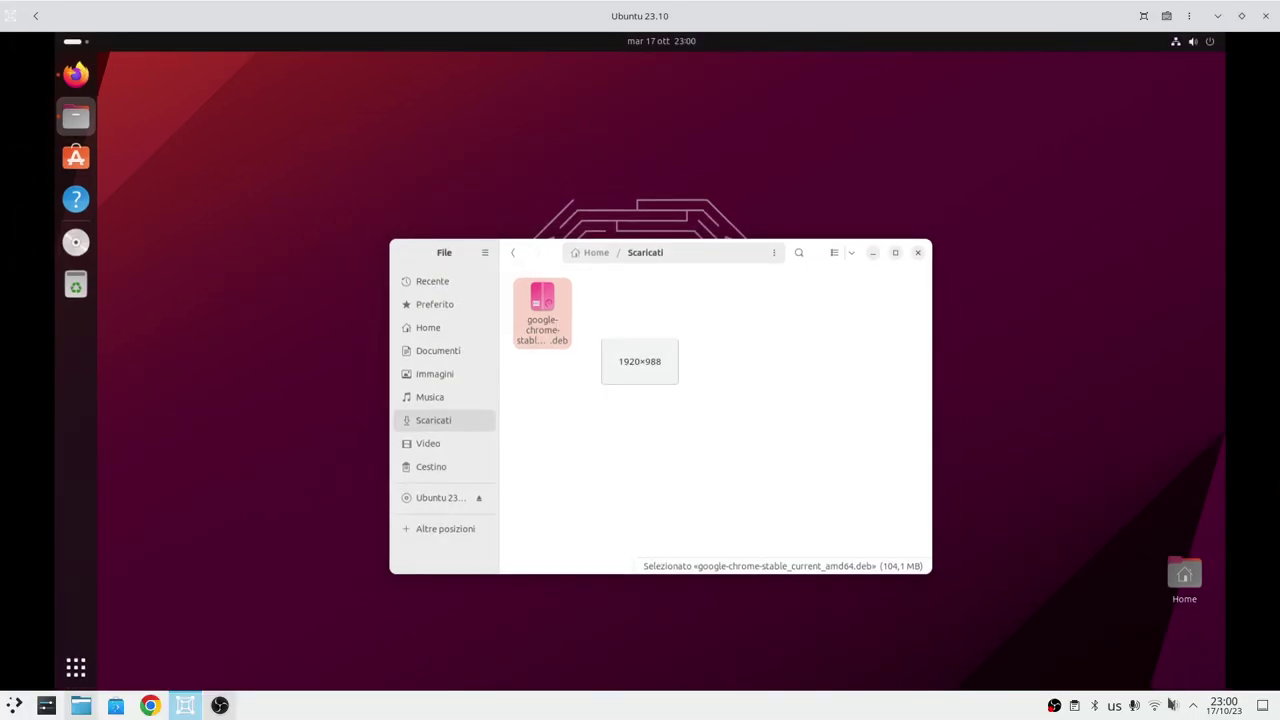